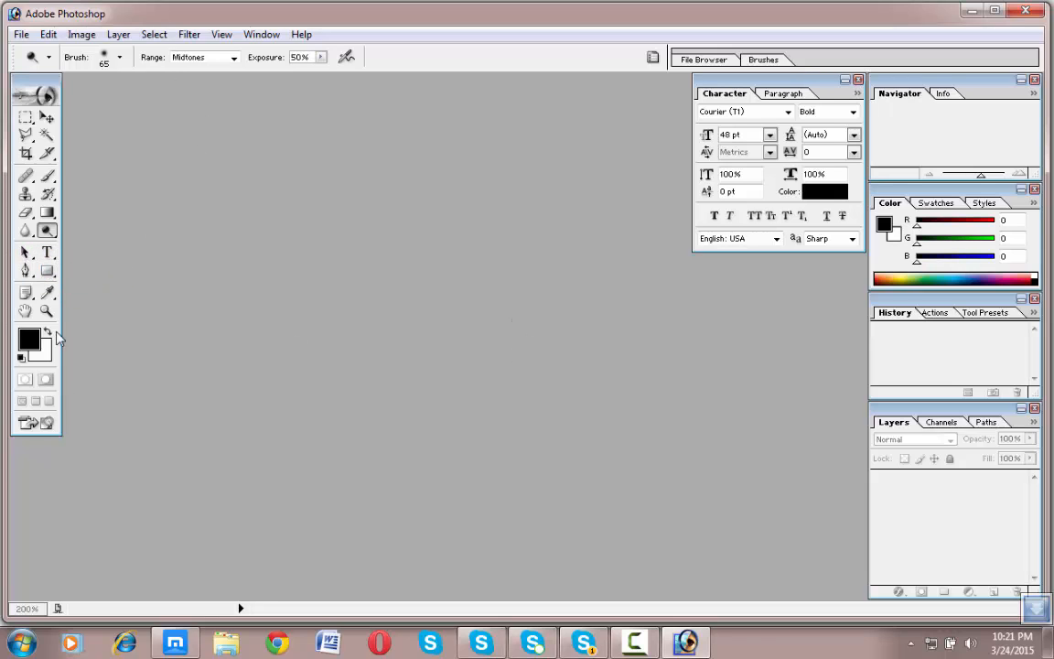
- Start a new document and enter the first name in lowercase as its name
{"action": "left_click", "coordinate": [22, 35]}
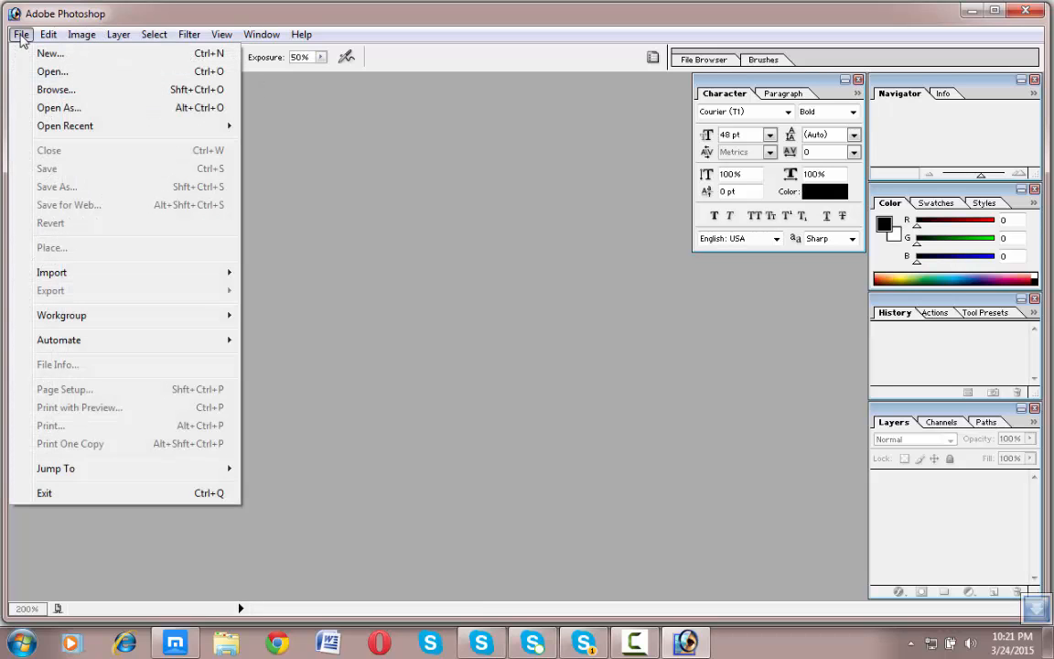
{"action": "left_click", "coordinate": [71, 51]}
{"action": "left_click", "coordinate": [506, 280]}
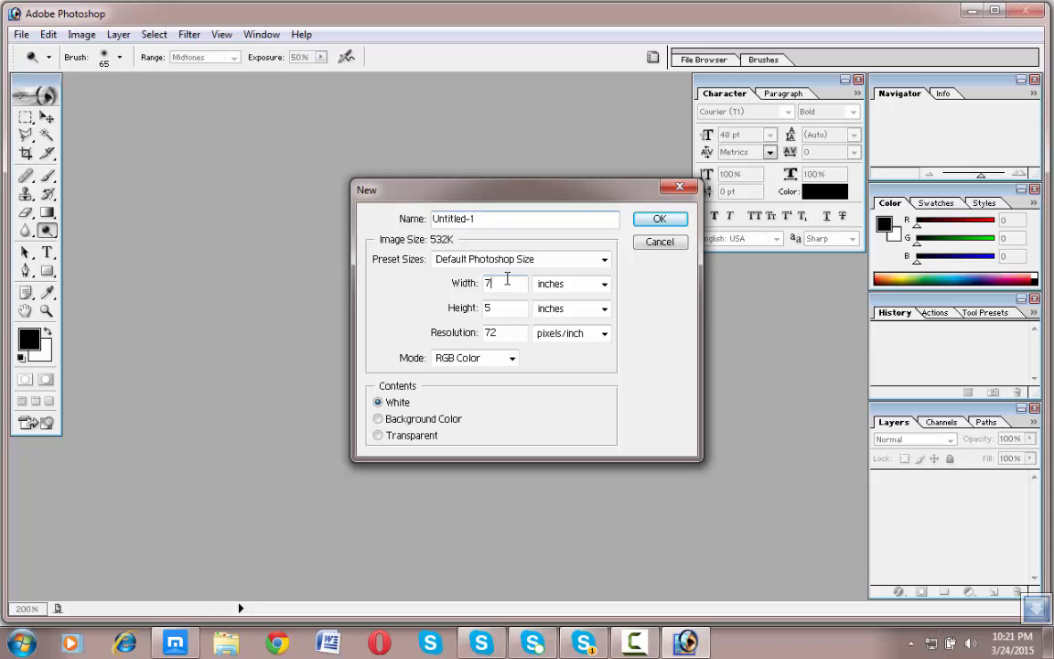
{"action": "left_click", "coordinate": [490, 217]}
{"action": "left_click_drag", "start_coordinate": [467, 216], "coordinate": [417, 212]}
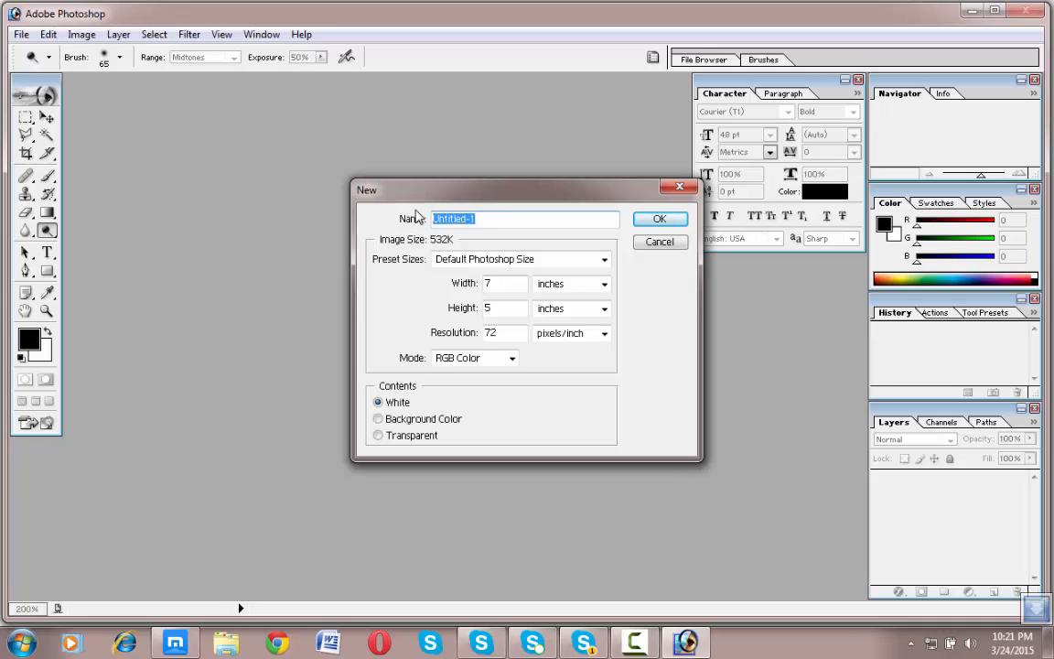
{"action": "type", "text": "jerry"}
- Set the document to 10 by 8 inches at 300 pixels/inch, create it and maximize its window
{"action": "left_click", "coordinate": [503, 283]}
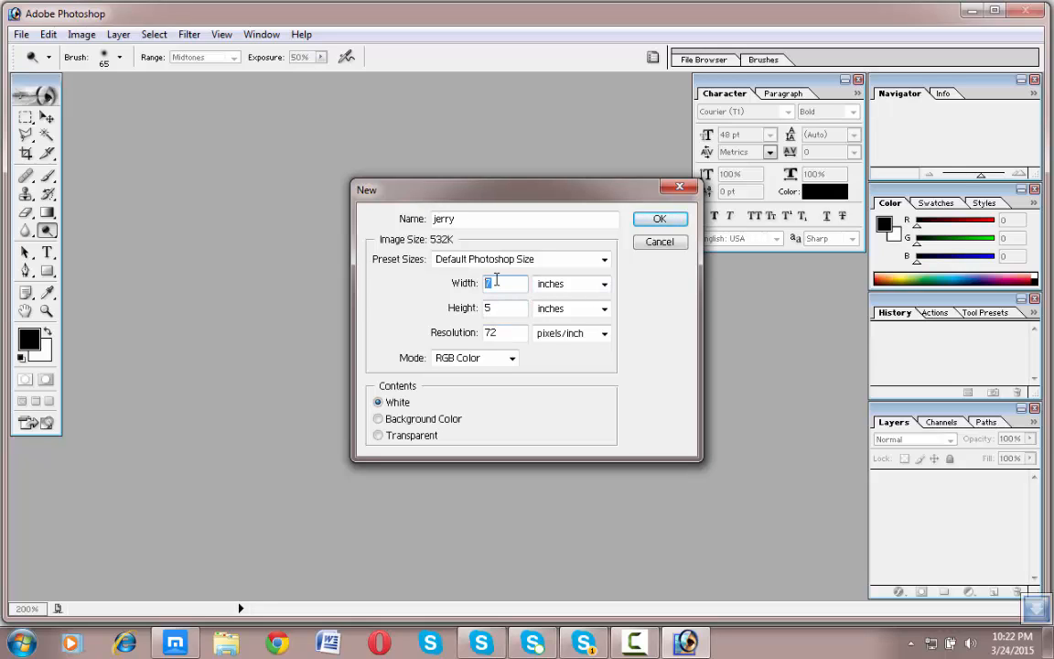
{"action": "type", "text": "10"}
{"action": "key", "text": "Tab"}
{"action": "type", "text": "8"}
{"action": "key", "text": "Tab"}
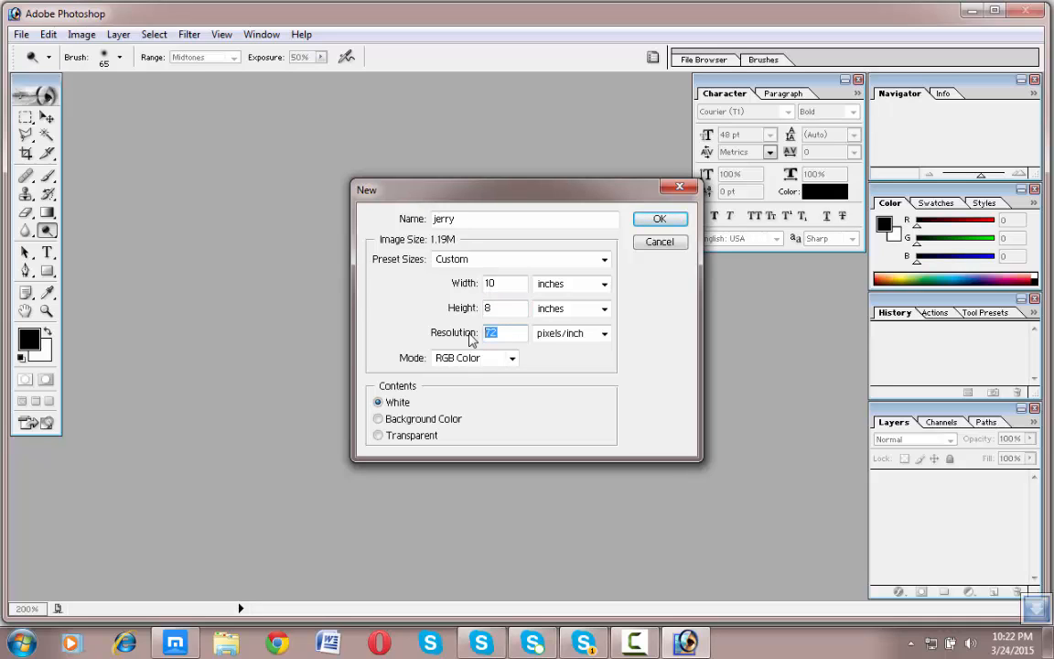
{"action": "type", "text": "300"}
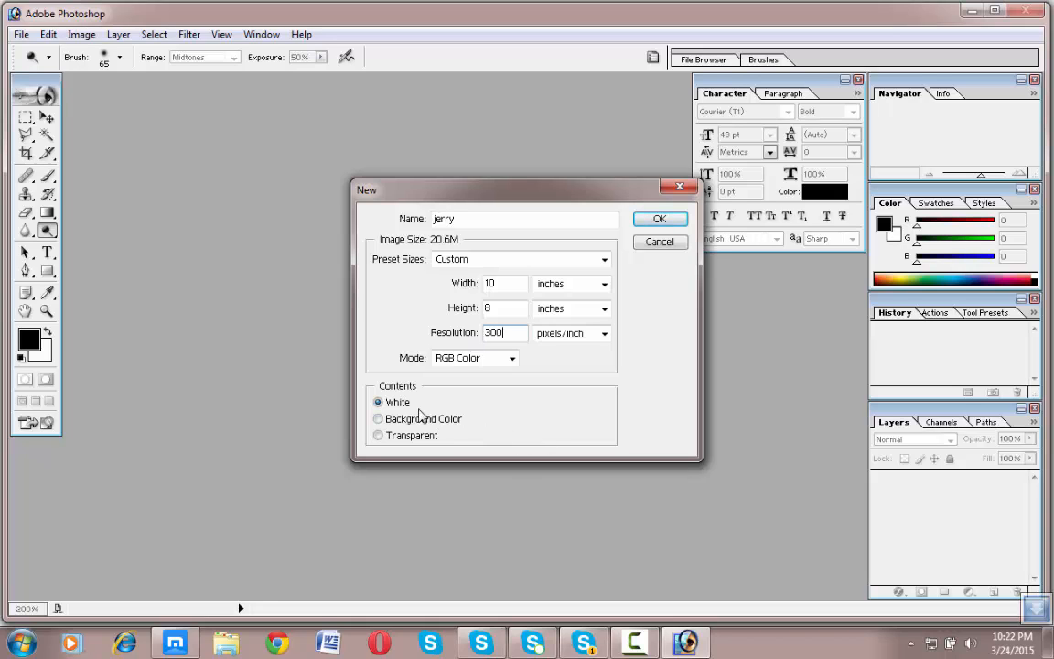
{"action": "left_click", "coordinate": [658, 221]}
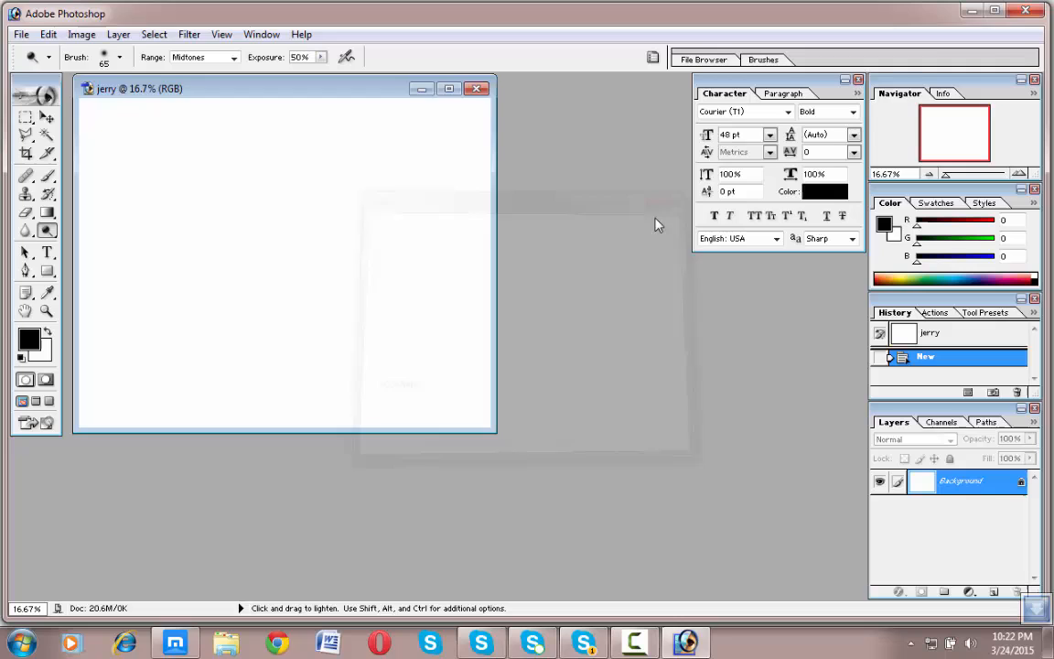
{"action": "left_click", "coordinate": [449, 89]}
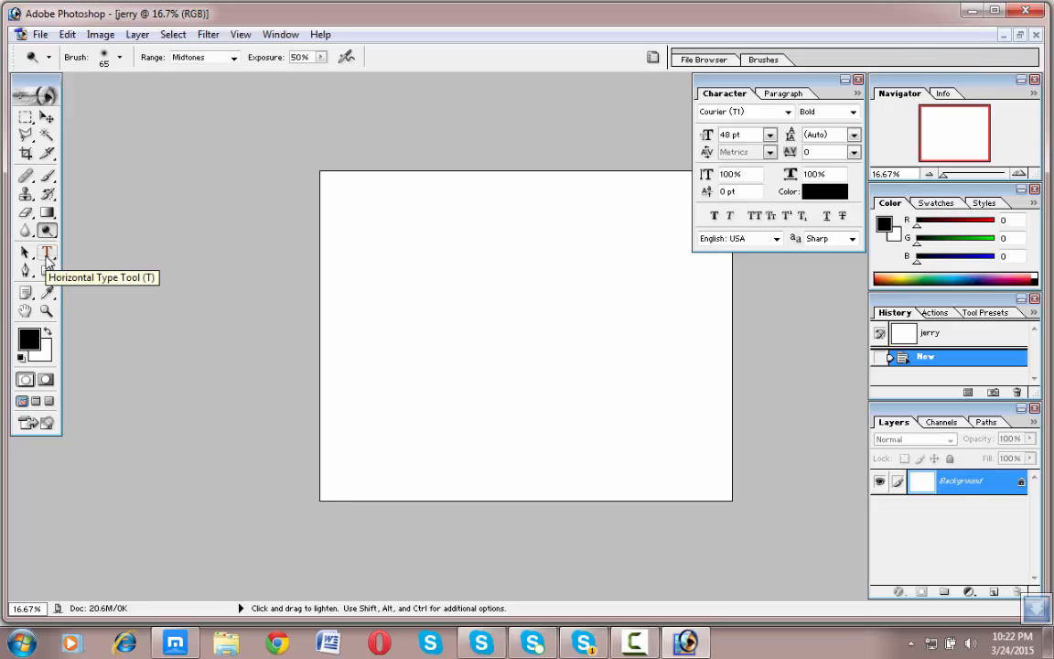
- Add the first name in capitals as horizontal text and move it to about the middle of the canvas
{"action": "left_click", "coordinate": [48, 252]}
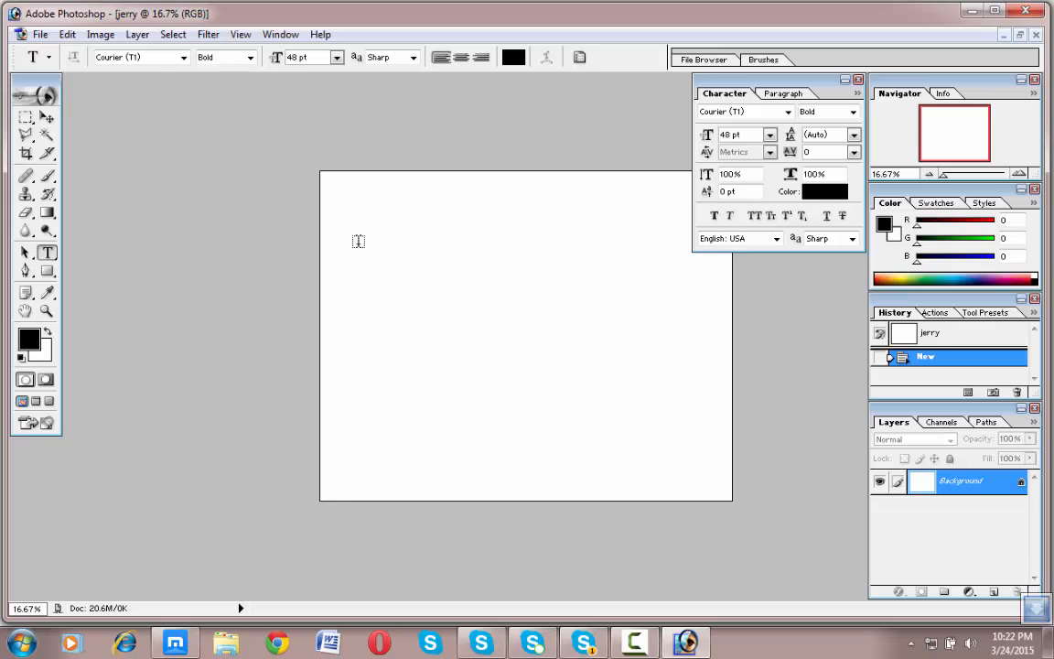
{"action": "left_click", "coordinate": [469, 276]}
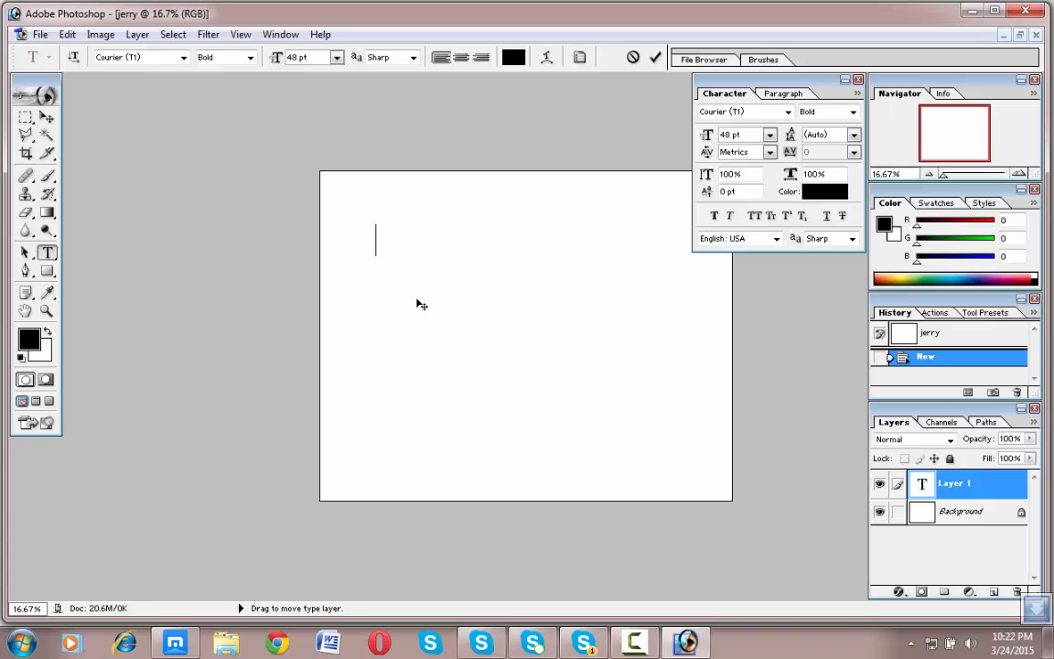
{"action": "type", "text": "JERRY"}
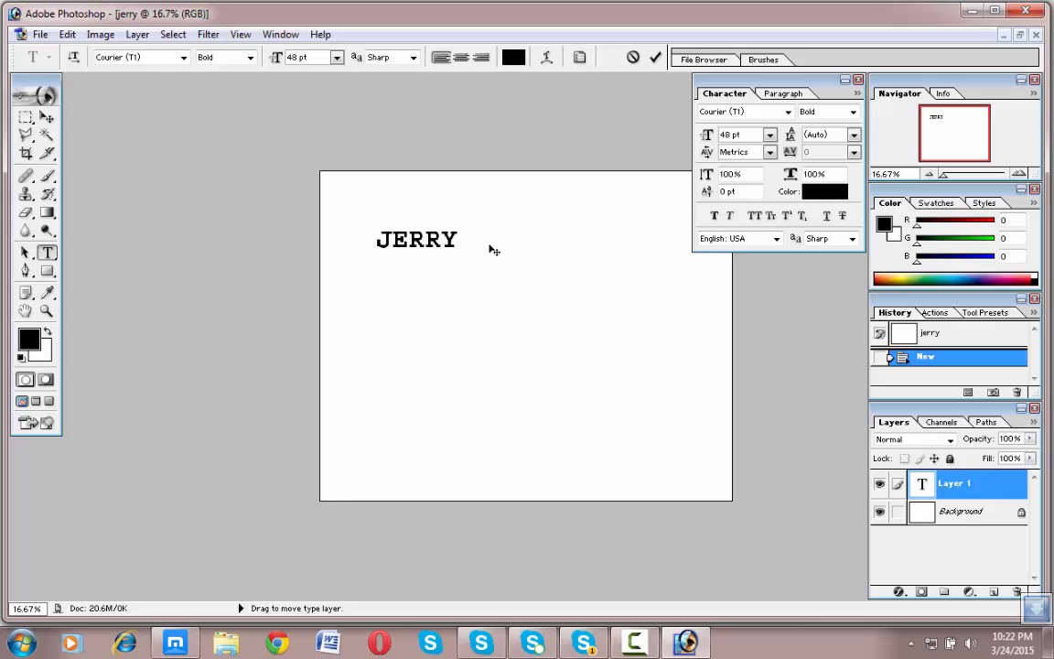
{"action": "left_click_drag", "start_coordinate": [460, 240], "coordinate": [373, 240]}
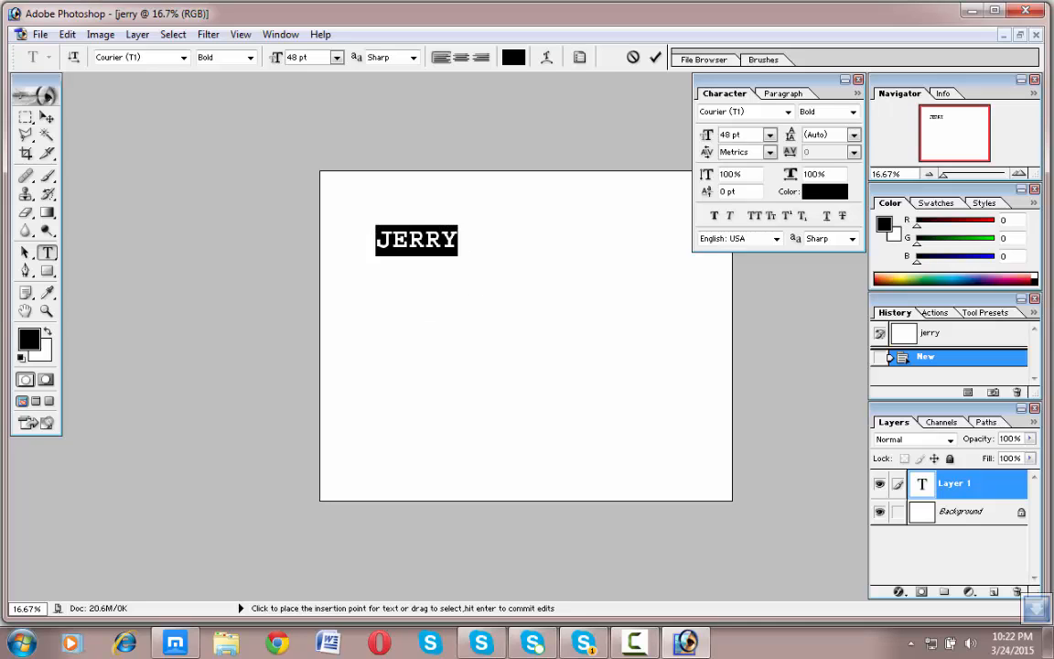
{"action": "left_click_drag", "start_coordinate": [515, 234], "coordinate": [460, 308]}
{"action": "left_click", "coordinate": [547, 326]}
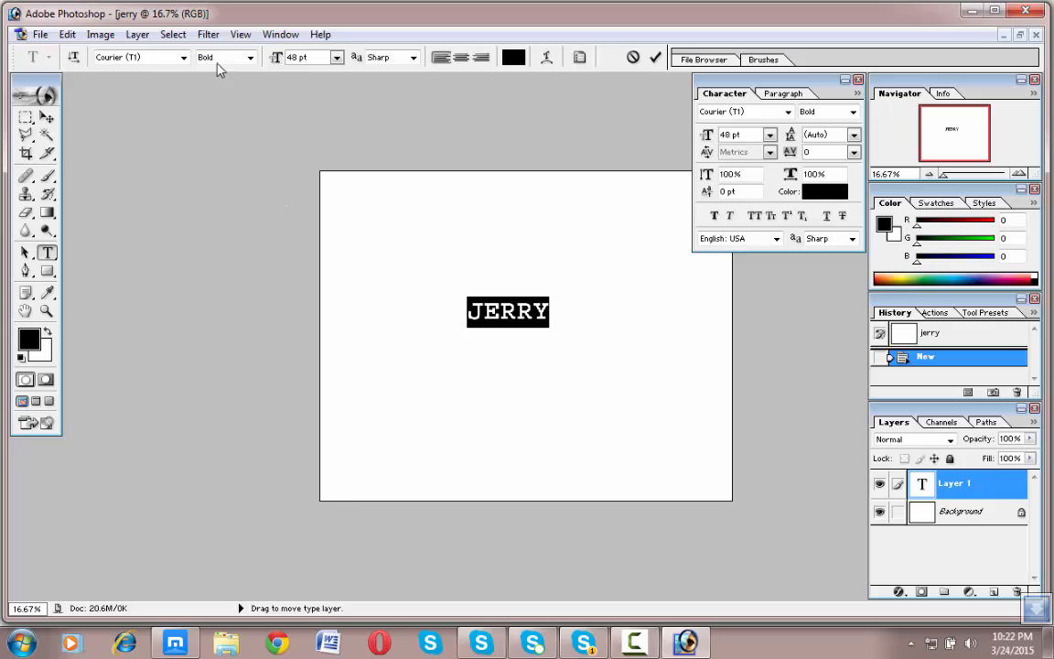
- Set the text size to 150 pt and move the enlarged text back to about the canvas centre
{"action": "left_click", "coordinate": [336, 58]}
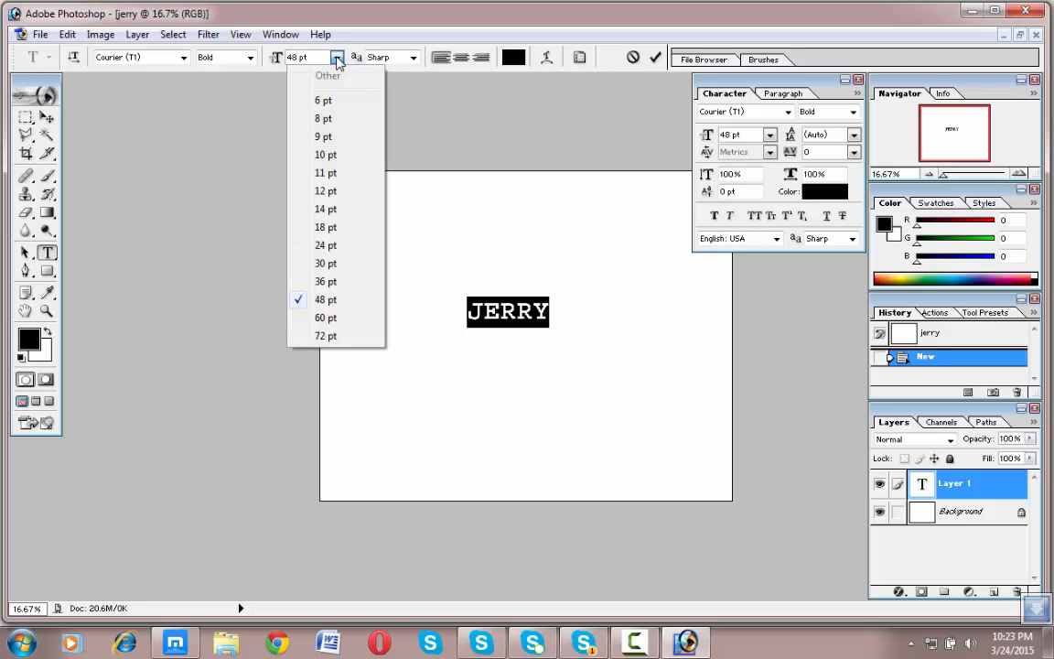
{"action": "left_click", "coordinate": [327, 336]}
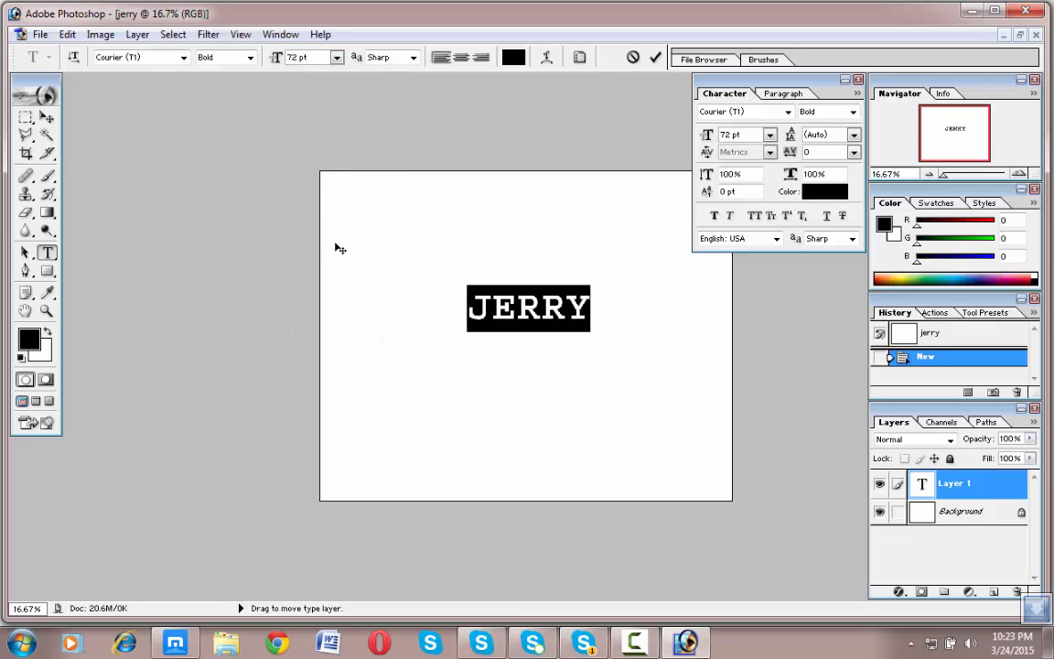
{"action": "left_click", "coordinate": [298, 58]}
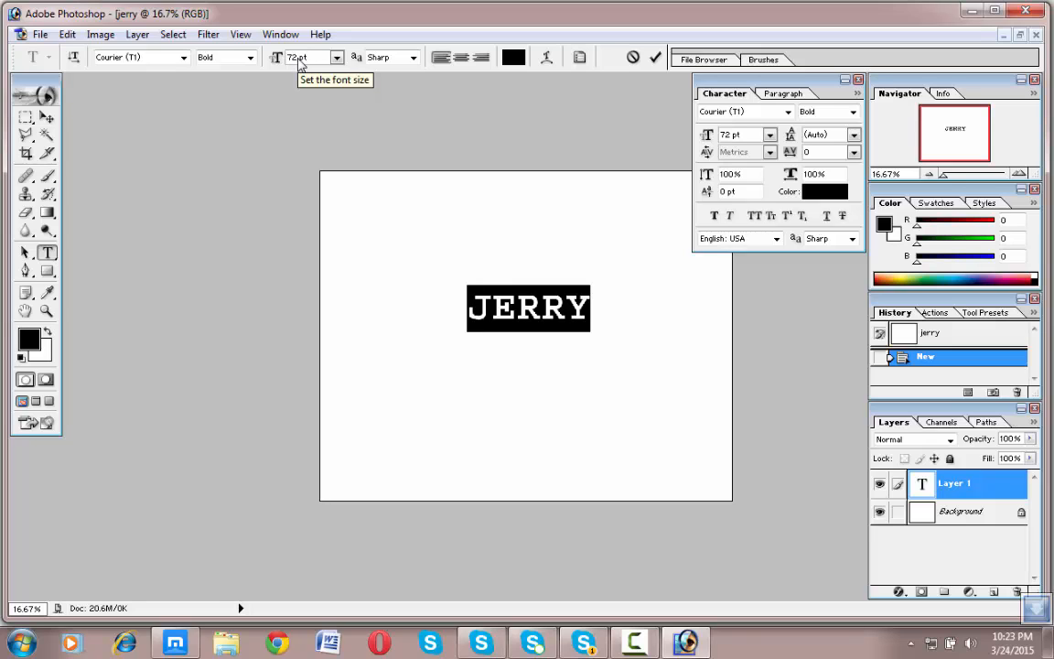
{"action": "key", "text": "BackSpace"}
{"action": "key", "text": "BackSpace"}
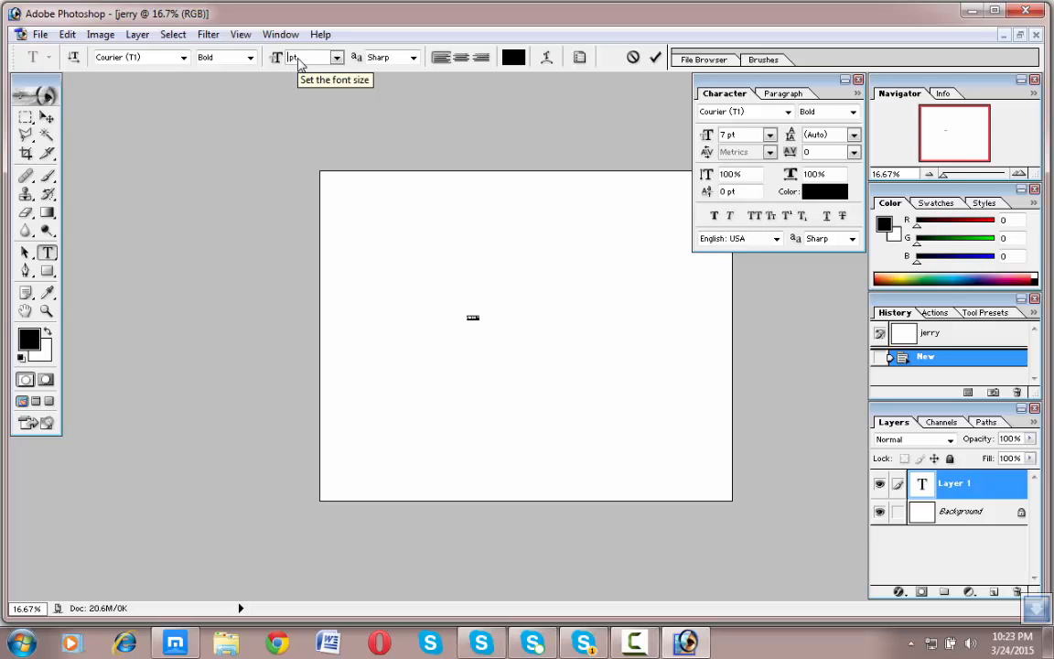
{"action": "type", "text": "150"}
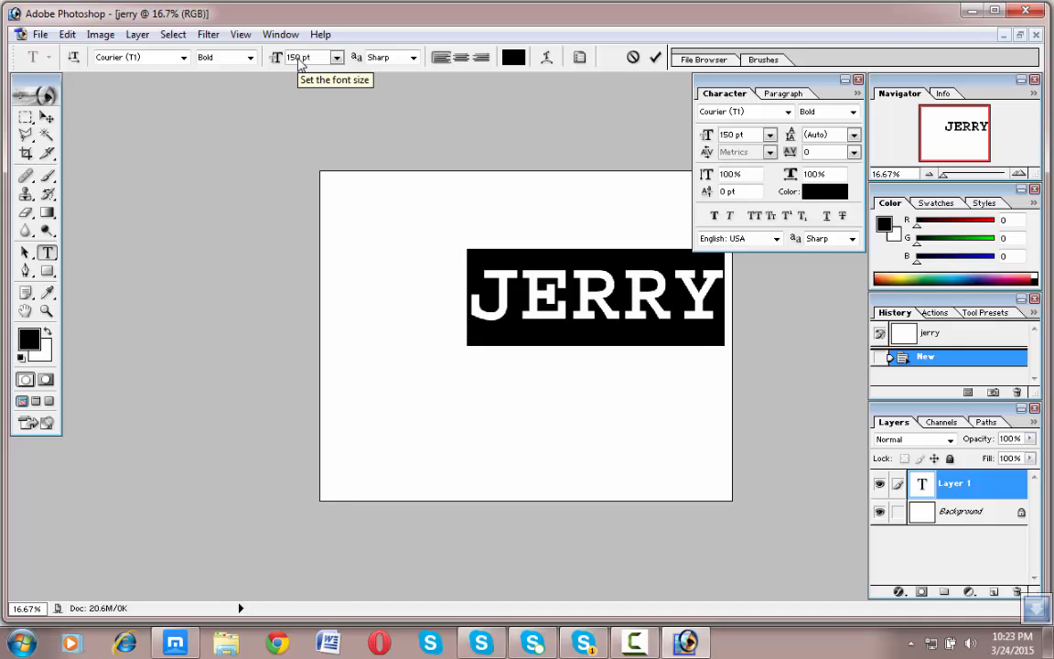
{"action": "left_click", "coordinate": [572, 275]}
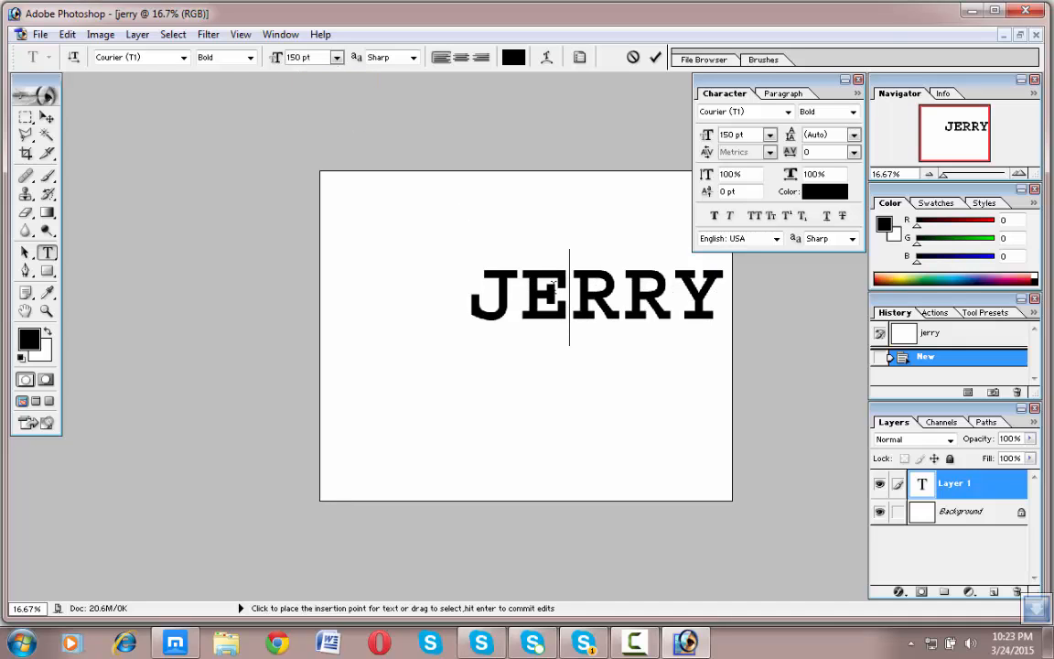
{"action": "left_click_drag", "start_coordinate": [565, 245], "coordinate": [487, 263]}
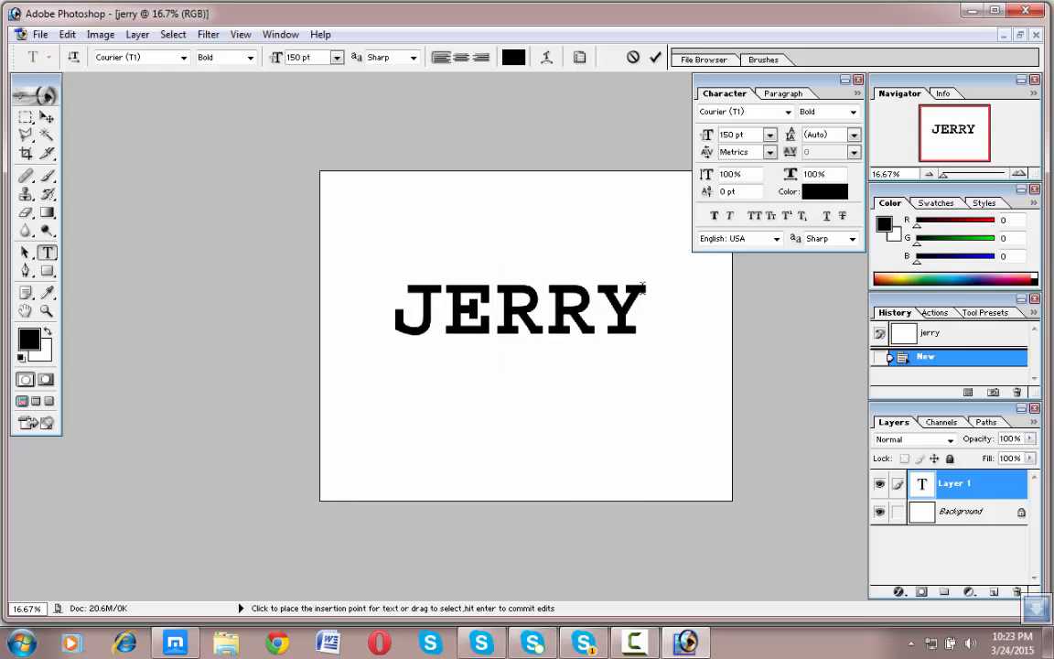
- Try Courier New, Eras Medium ITC and Freestyle Script on the whole text, and set its font to Impact
{"action": "left_click_drag", "start_coordinate": [630, 307], "coordinate": [377, 274]}
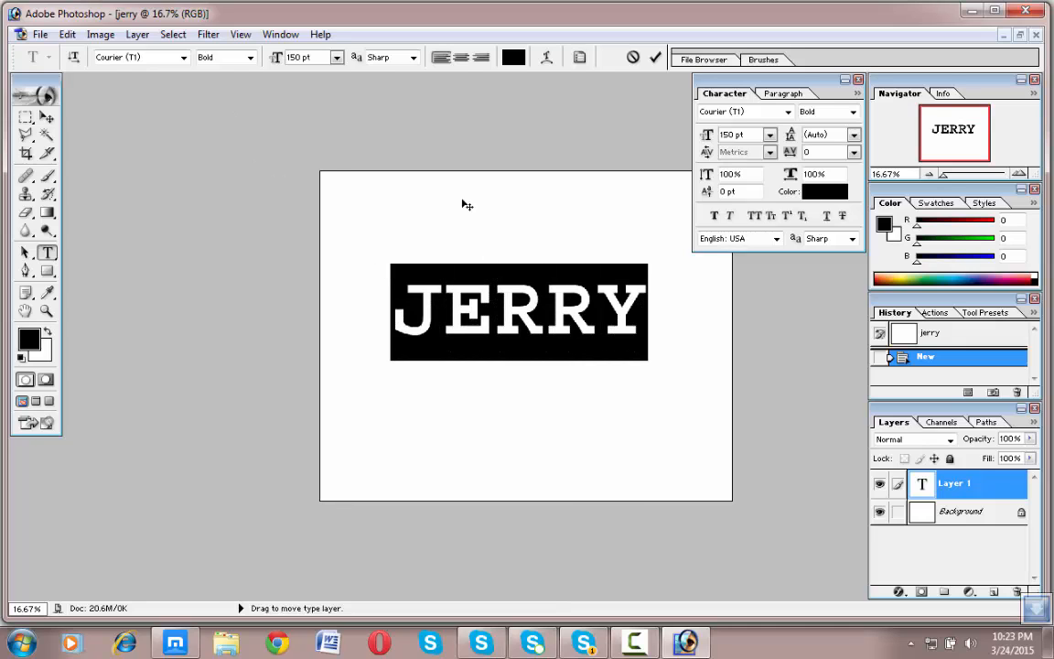
{"action": "left_click", "coordinate": [248, 57]}
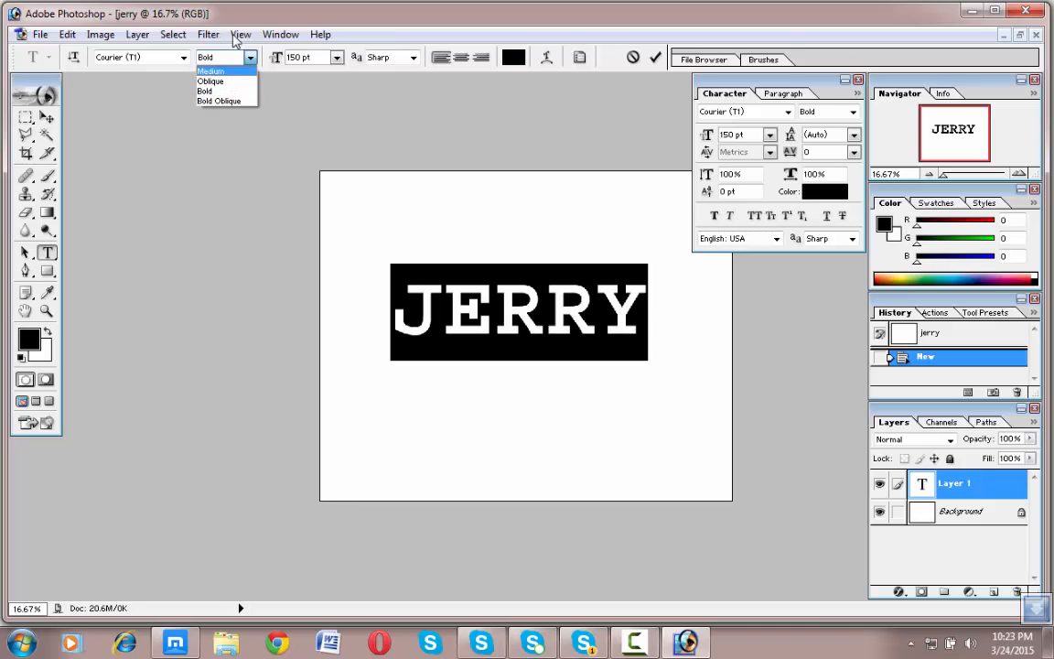
{"action": "left_click", "coordinate": [209, 92]}
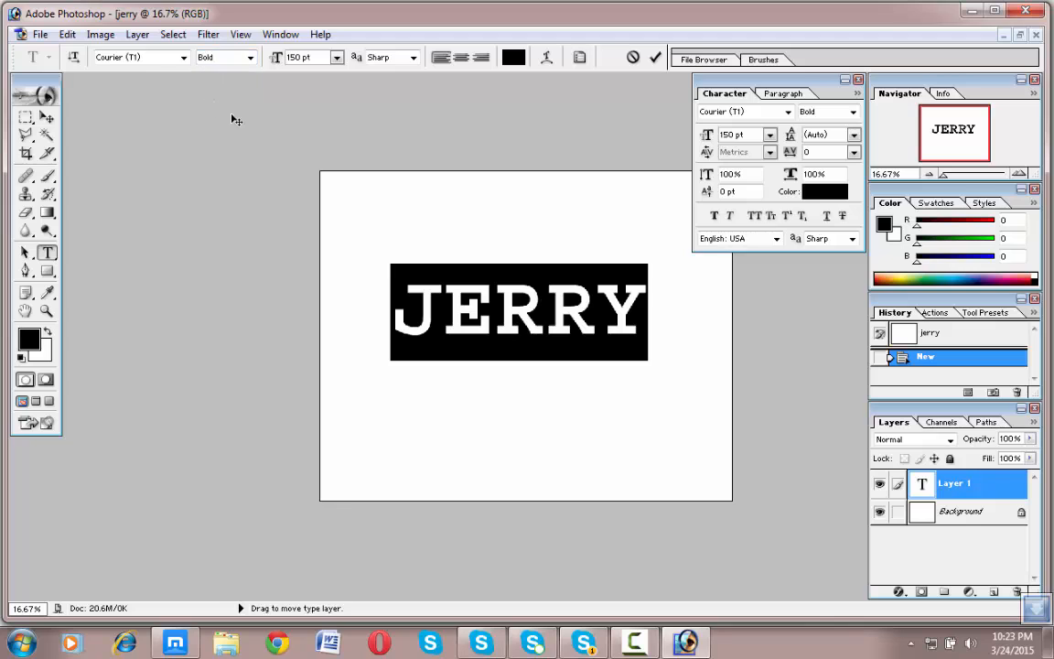
{"action": "left_click", "coordinate": [184, 58]}
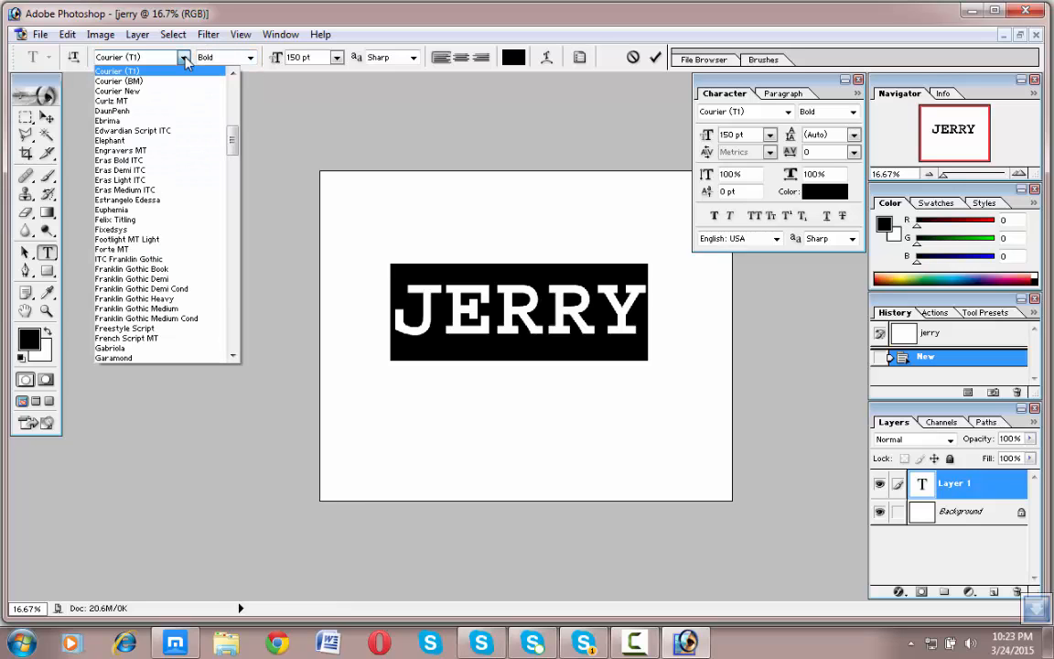
{"action": "left_click", "coordinate": [135, 91]}
{"action": "left_click", "coordinate": [184, 57]}
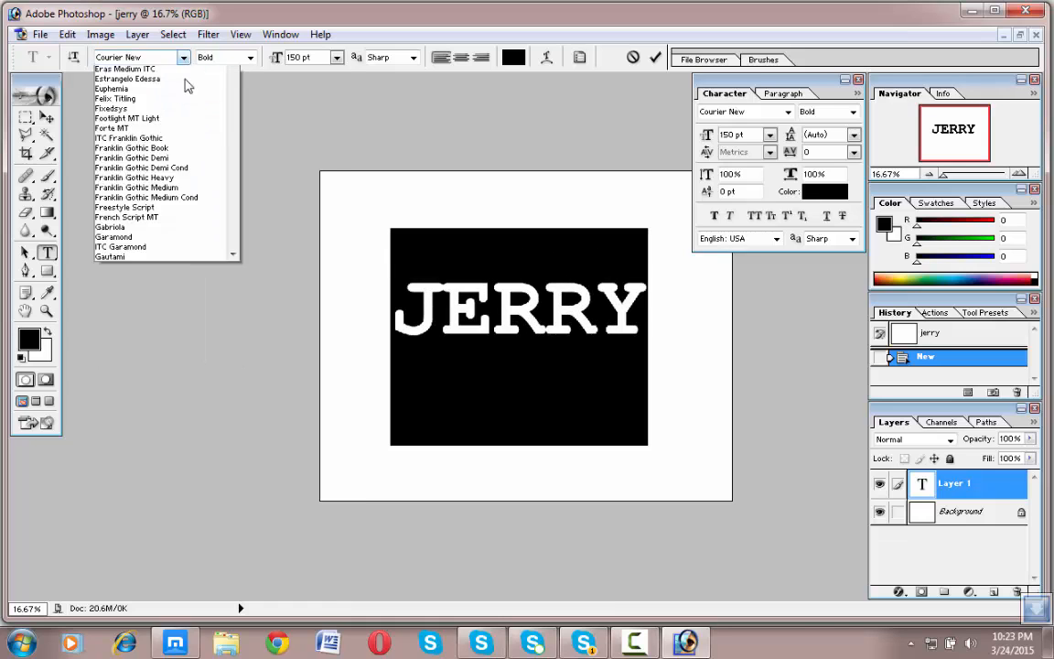
{"action": "left_click", "coordinate": [154, 171]}
{"action": "left_click", "coordinate": [184, 58]}
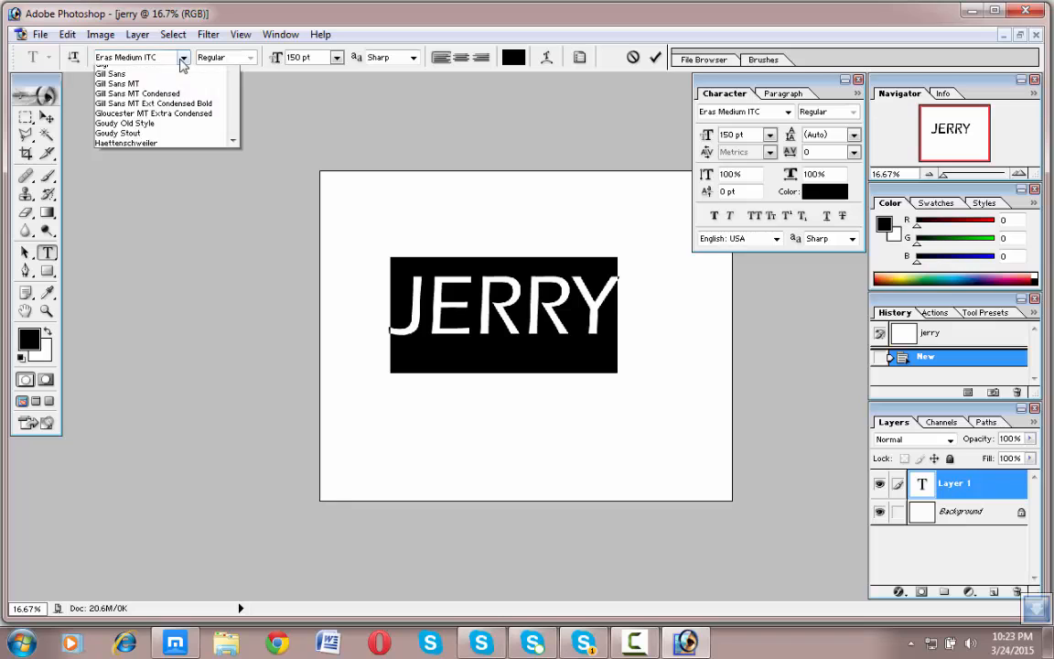
{"action": "left_click", "coordinate": [161, 208]}
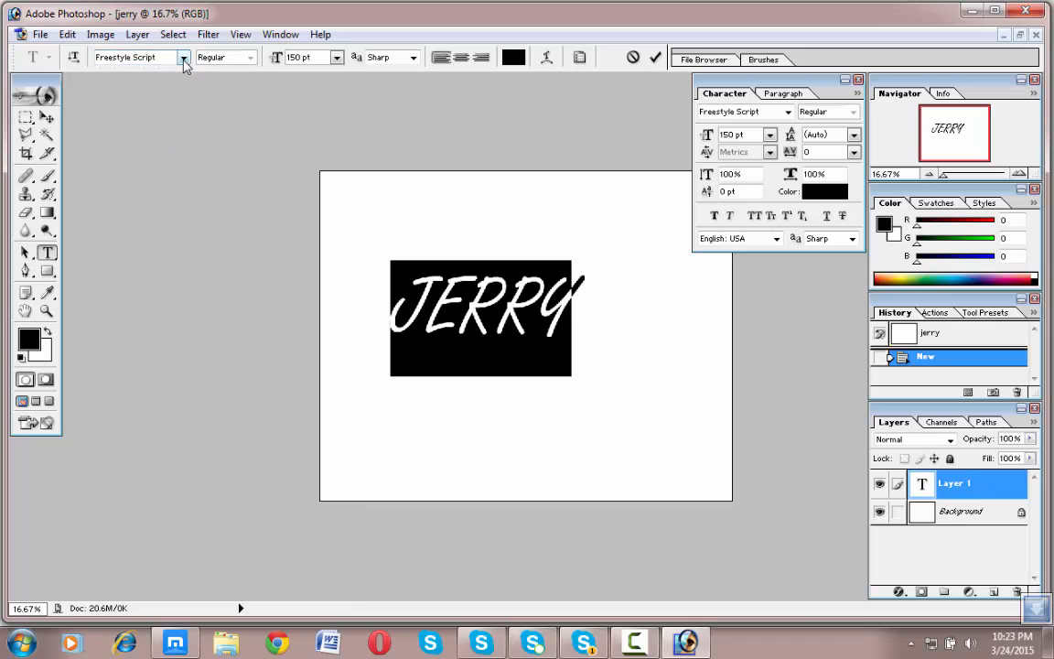
{"action": "left_click", "coordinate": [184, 58]}
{"action": "left_click", "coordinate": [167, 258]}
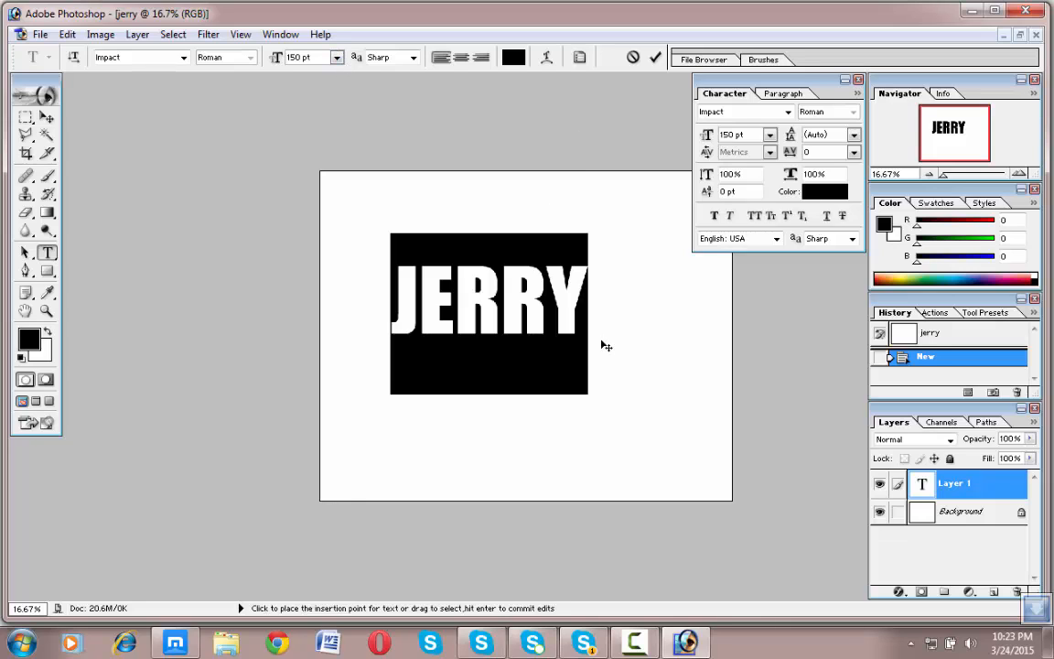
- Change the colour of the whole text to bright green
{"action": "left_click_drag", "start_coordinate": [586, 315], "coordinate": [382, 309]}
{"action": "left_click", "coordinate": [546, 302]}
{"action": "left_click_drag", "start_coordinate": [589, 311], "coordinate": [25, 342]}
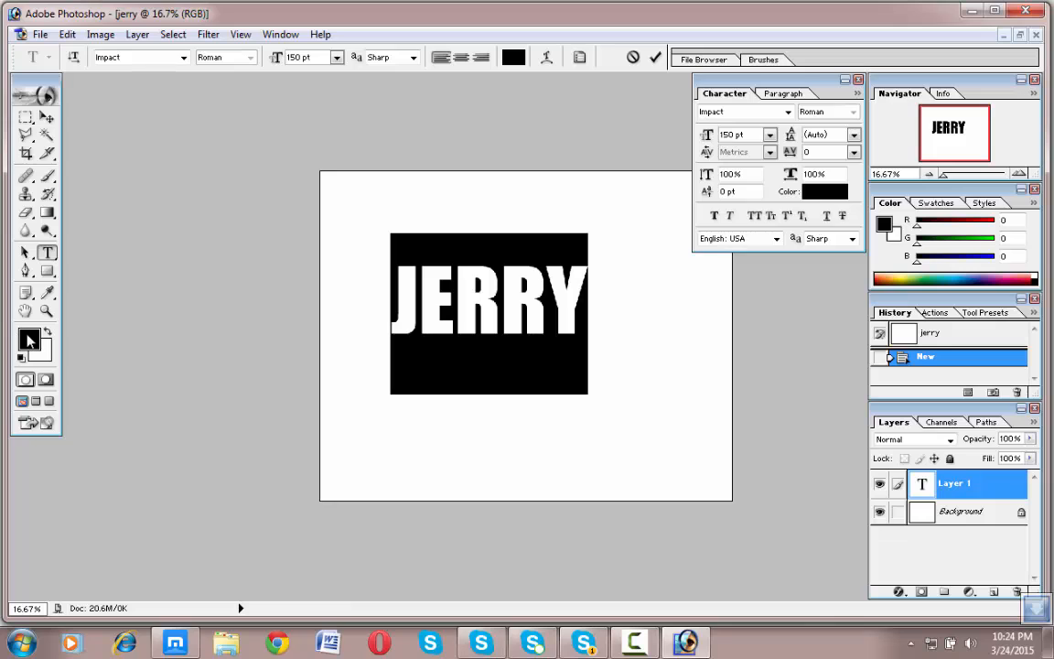
{"action": "left_click", "coordinate": [397, 329]}
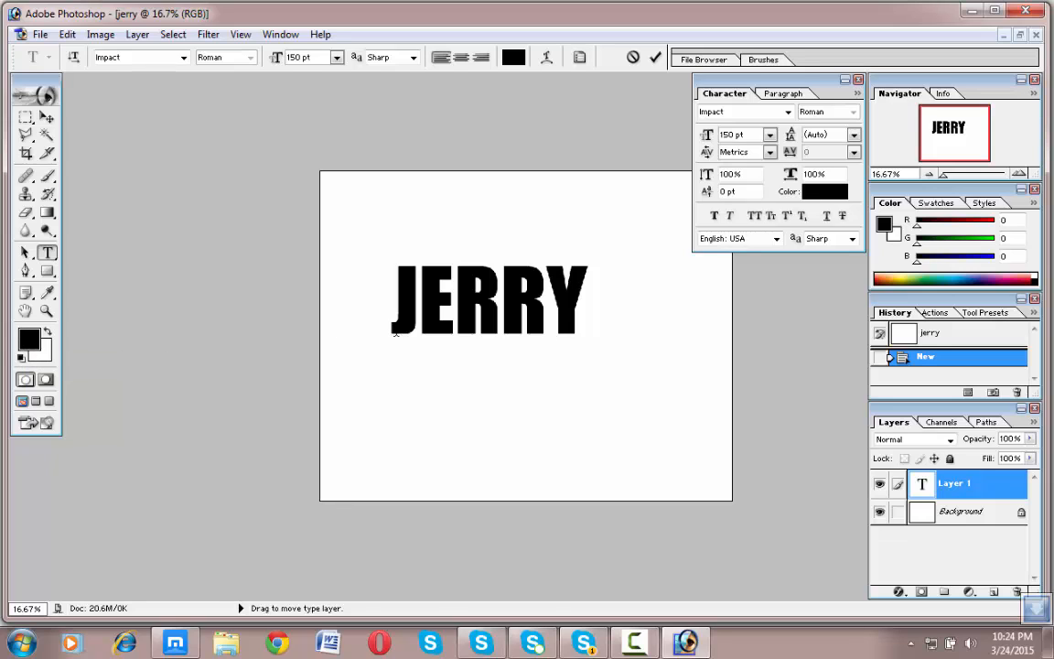
{"action": "left_click_drag", "start_coordinate": [391, 293], "coordinate": [579, 233]}
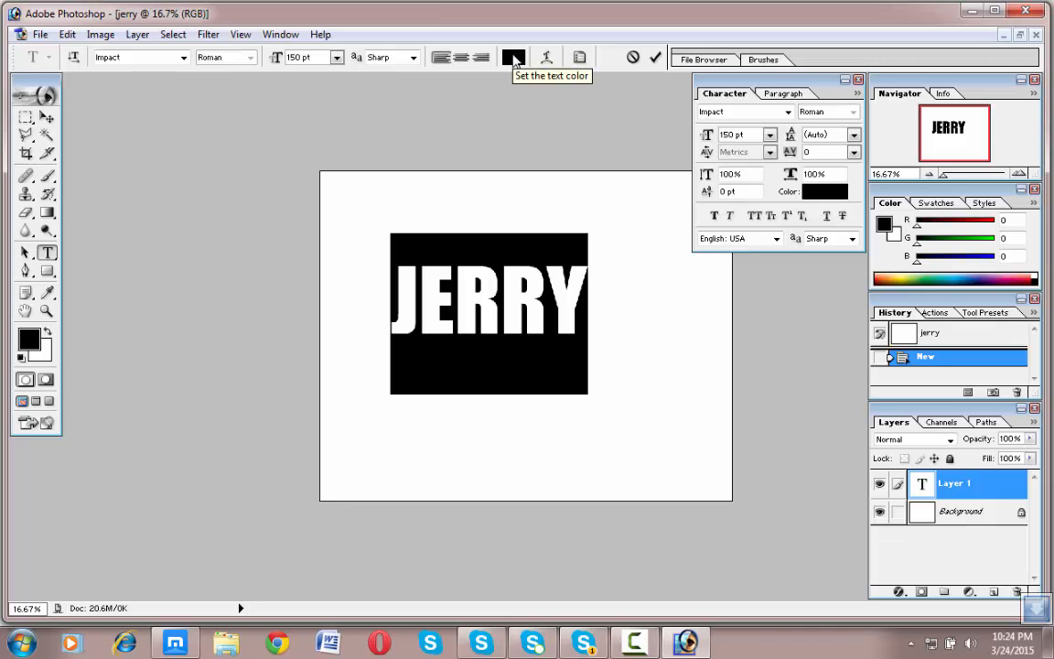
{"action": "left_click", "coordinate": [513, 58]}
{"action": "left_click_drag", "start_coordinate": [524, 186], "coordinate": [738, 109]}
{"action": "left_click", "coordinate": [747, 157]}
{"action": "left_click_drag", "start_coordinate": [750, 177], "coordinate": [754, 225]}
{"action": "mouse_move", "coordinate": [688, 212]}
{"action": "left_mouse_down"}
{"action": "mouse_move", "coordinate": [686, 169]}
{"action": "mouse_move", "coordinate": [732, 181]}
{"action": "mouse_move", "coordinate": [755, 150]}
{"action": "mouse_move", "coordinate": [756, 210]}
{"action": "mouse_move", "coordinate": [786, 252]}
{"action": "mouse_move", "coordinate": [784, 288]}
{"action": "left_mouse_up"}
{"action": "left_click_drag", "start_coordinate": [758, 209], "coordinate": [745, 162]}
{"action": "left_click", "coordinate": [904, 136]}
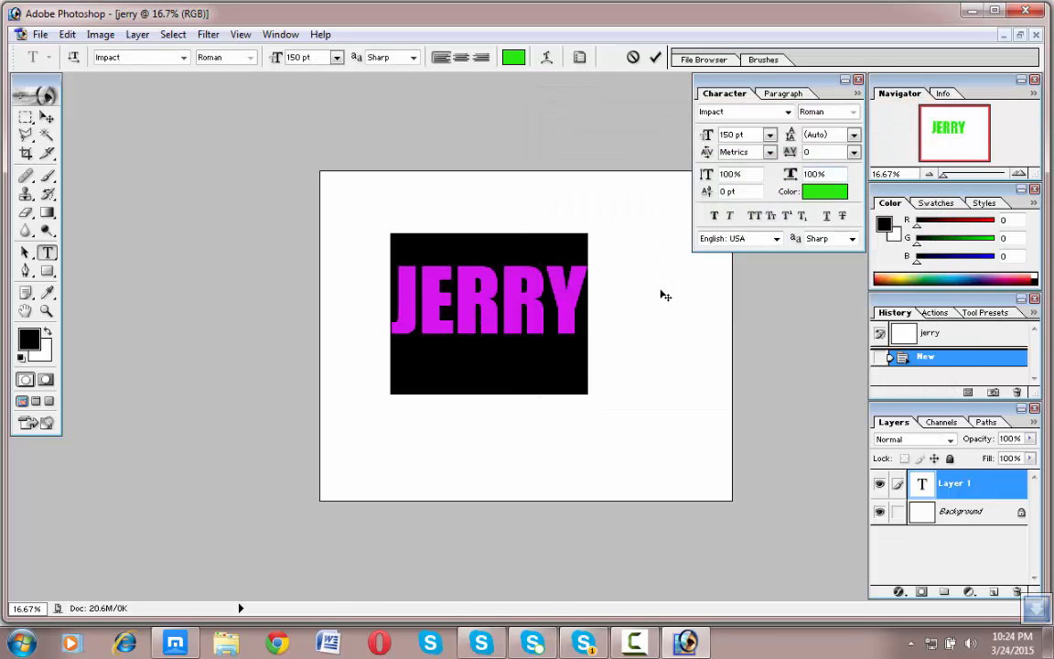
- Try centre and right alignment on the whole large text, and set it back to left alignment
{"action": "left_click", "coordinate": [651, 316]}
{"action": "mouse_move", "coordinate": [404, 288]}
{"action": "left_mouse_down"}
{"action": "mouse_move", "coordinate": [606, 292]}
{"action": "mouse_move", "coordinate": [388, 291]}
{"action": "left_mouse_up"}
{"action": "left_click", "coordinate": [555, 296]}
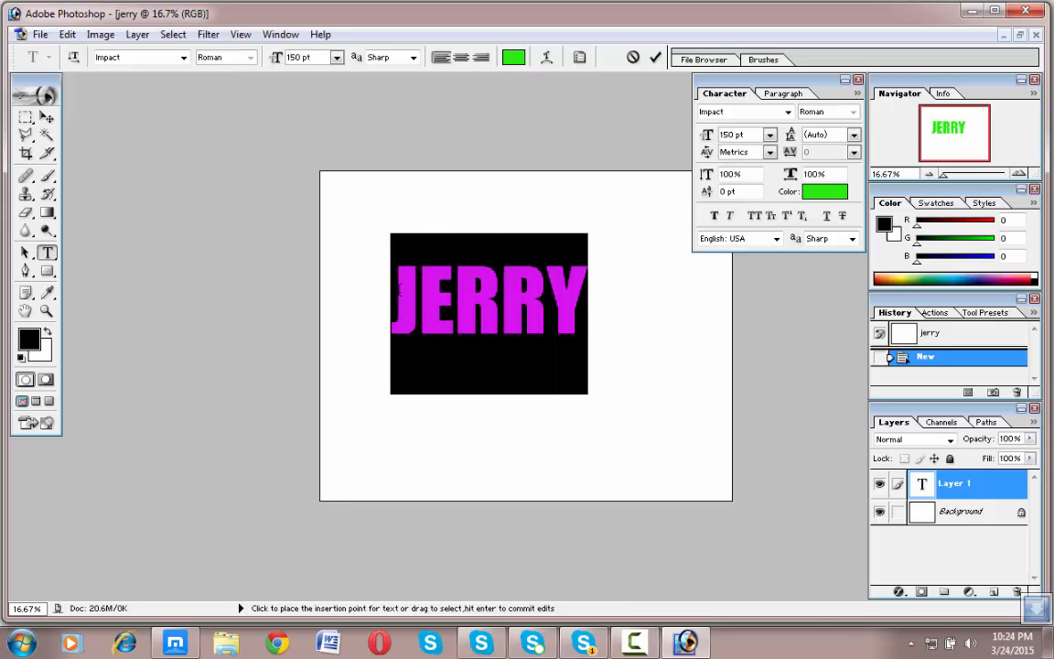
{"action": "left_click", "coordinate": [547, 301]}
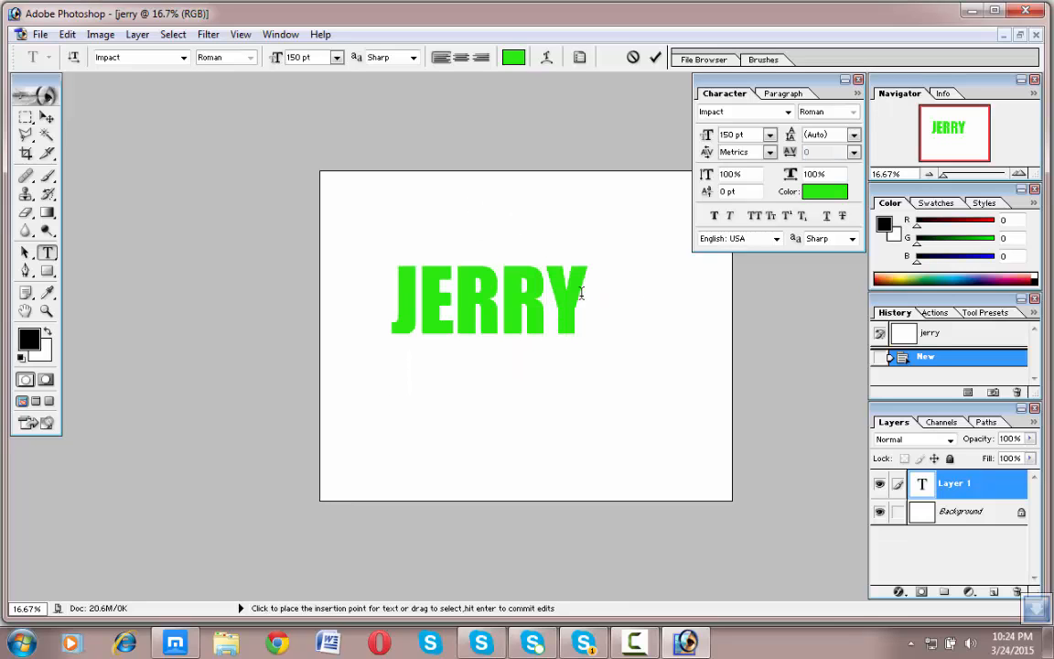
{"action": "left_click_drag", "start_coordinate": [590, 300], "coordinate": [386, 301]}
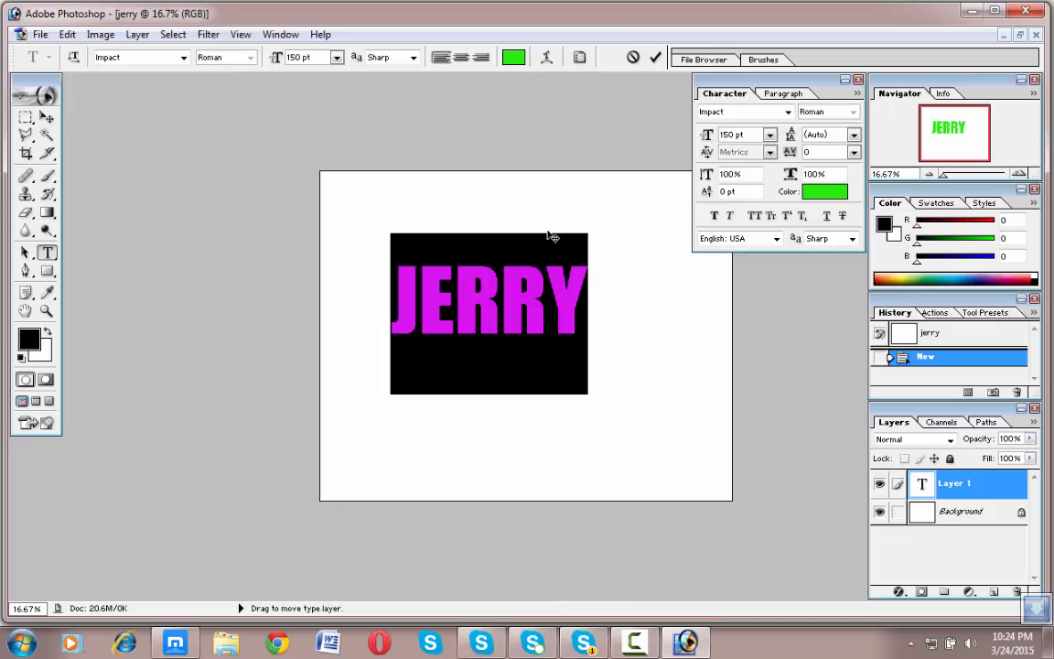
{"action": "left_click", "coordinate": [587, 300]}
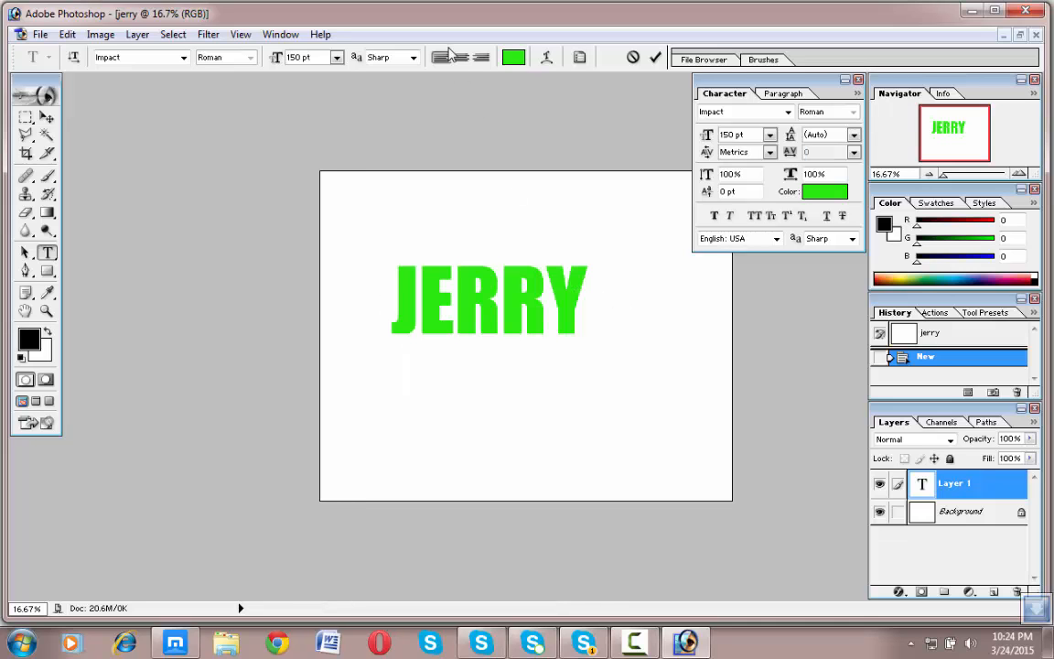
{"action": "double_click", "coordinate": [558, 304]}
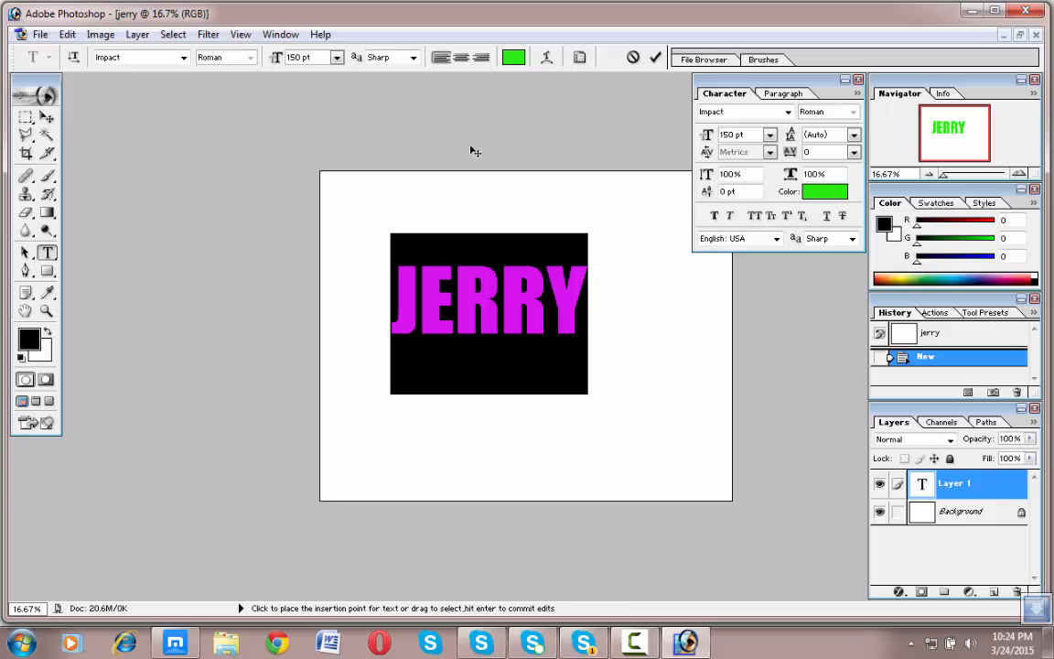
{"action": "left_click", "coordinate": [464, 63]}
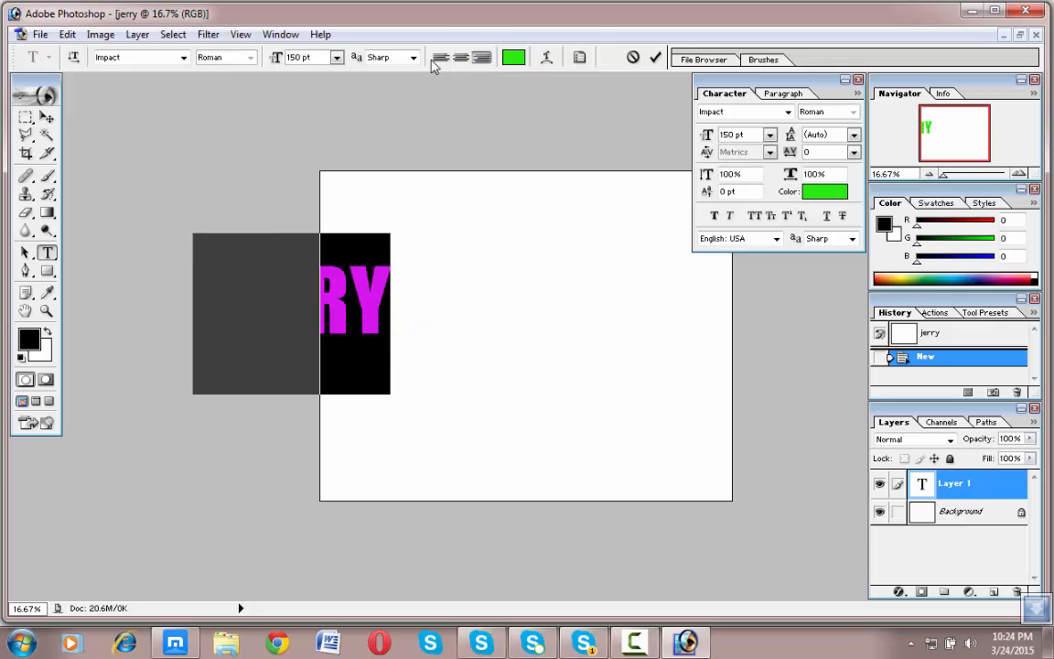
{"action": "left_click", "coordinate": [440, 58]}
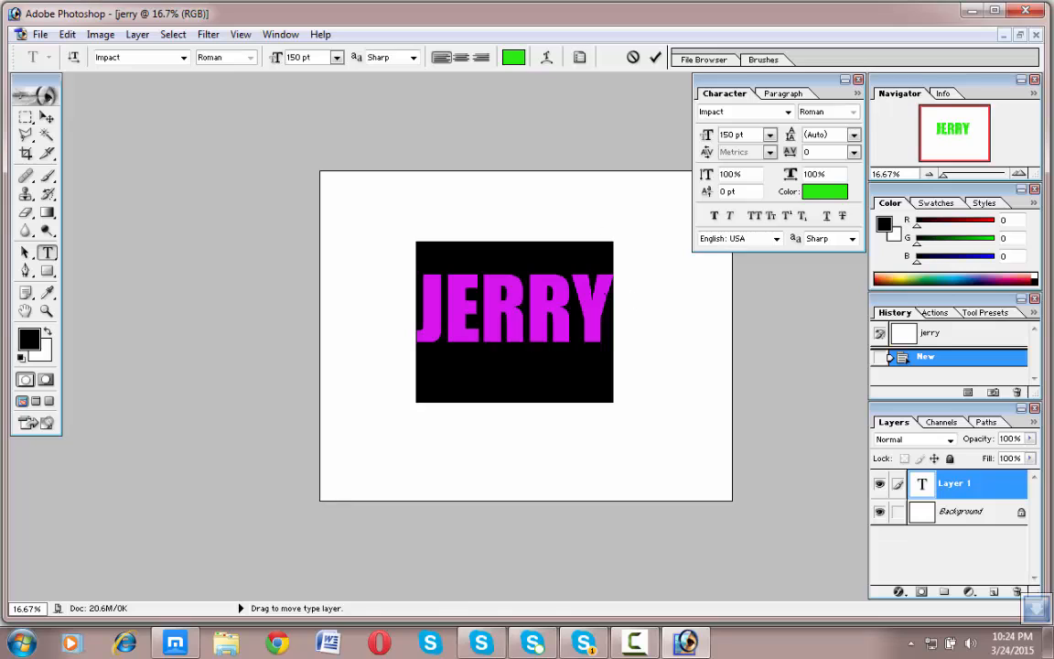
- Add the same first name in capitals as vertical text beside the large horizontal name
{"action": "left_click", "coordinate": [611, 293]}
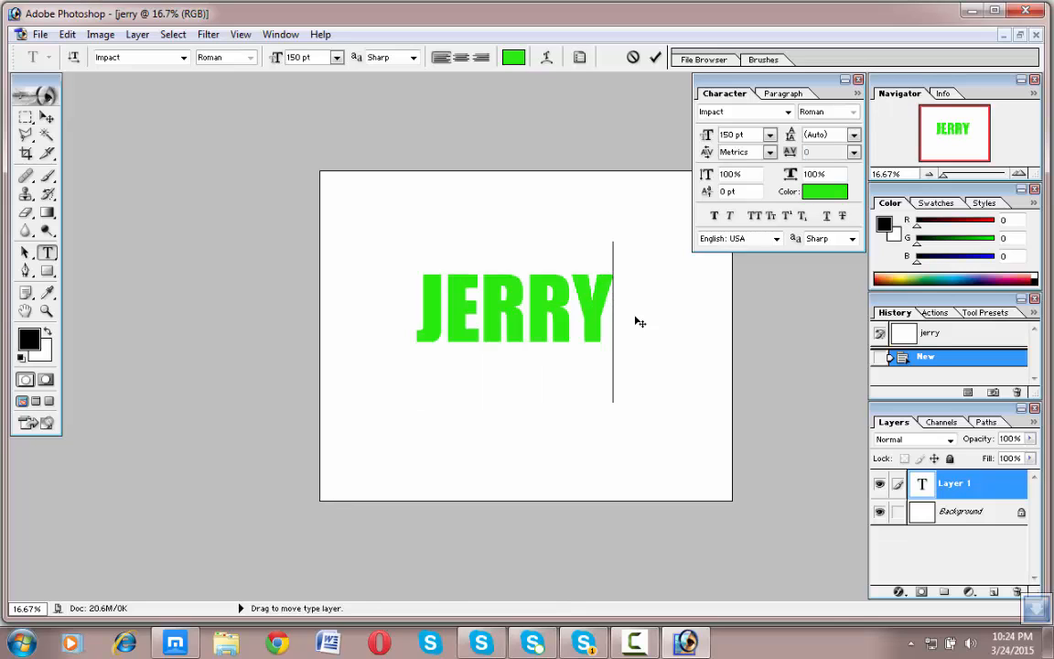
{"action": "left_click_drag", "start_coordinate": [606, 302], "coordinate": [300, 266]}
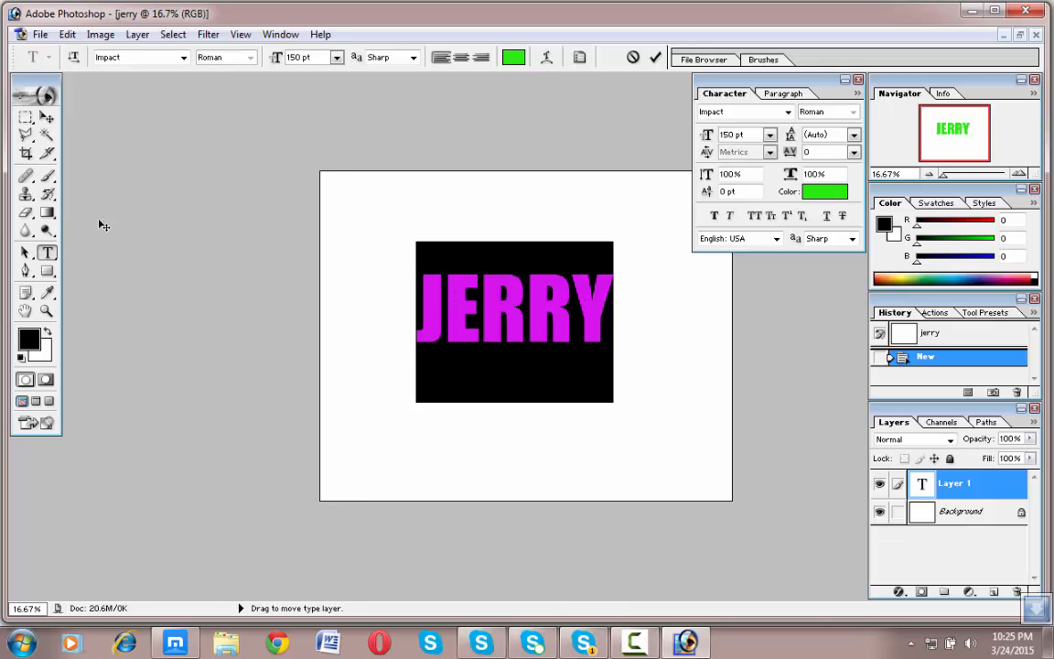
{"action": "left_click", "coordinate": [50, 256]}
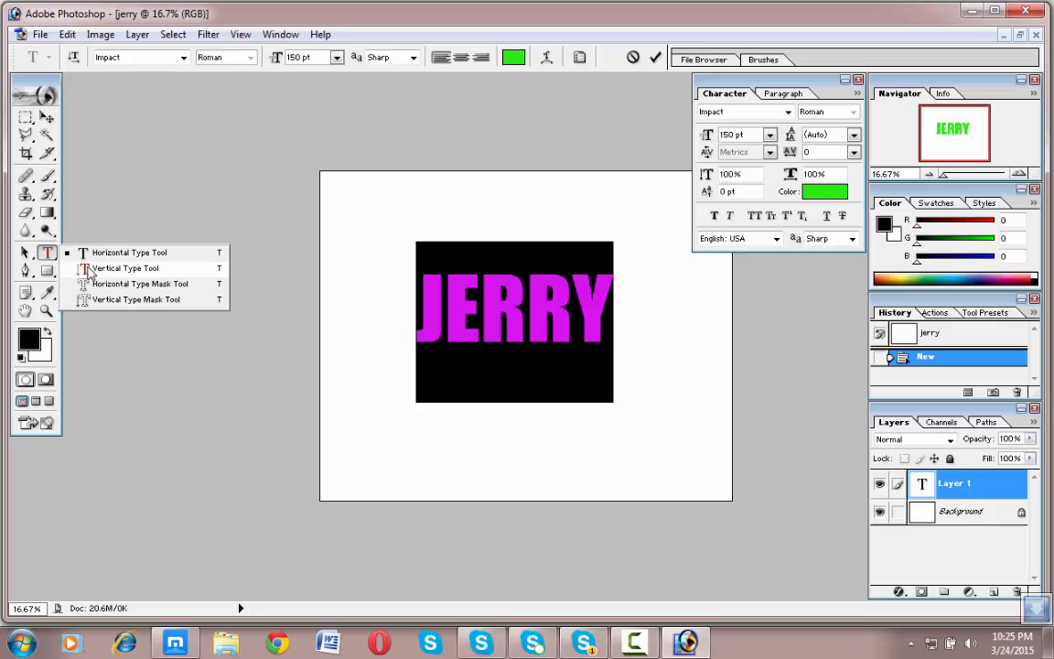
{"action": "left_click", "coordinate": [87, 268]}
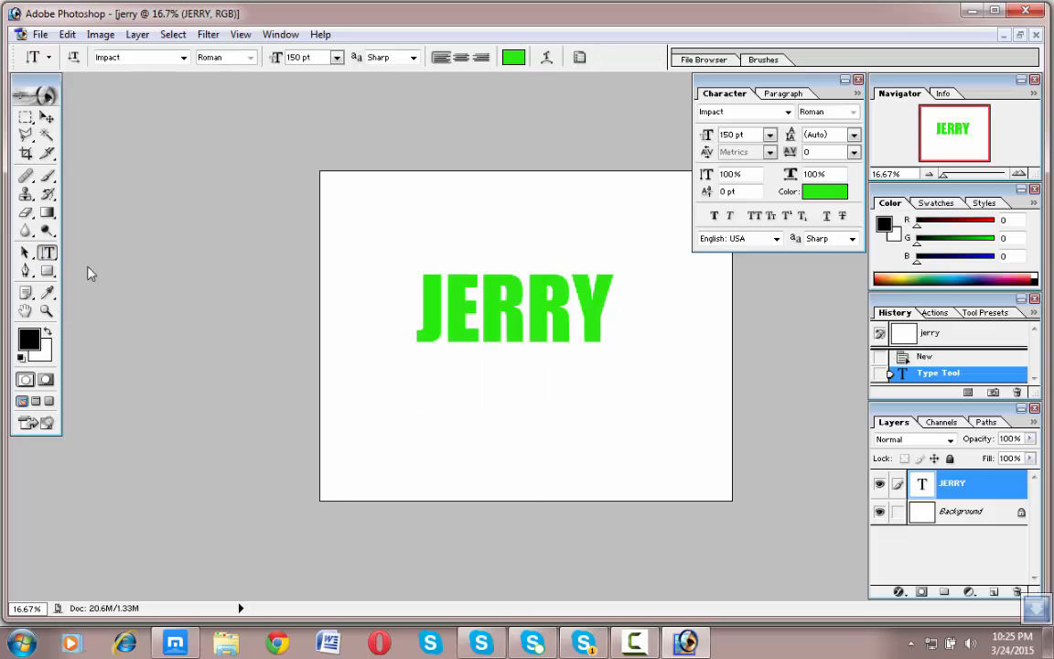
{"action": "left_click", "coordinate": [403, 261]}
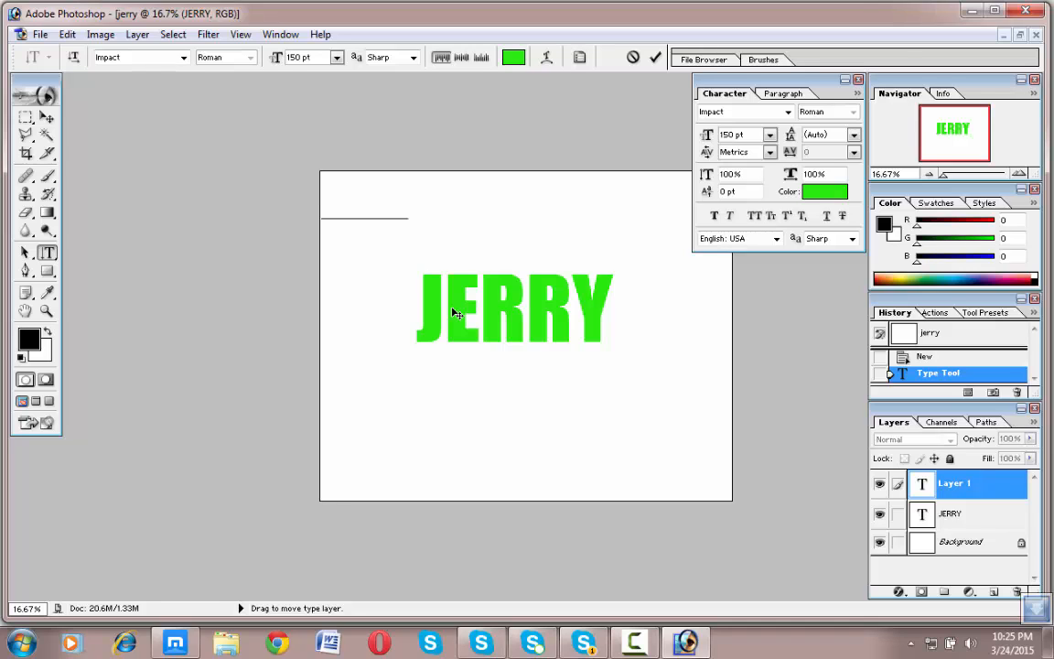
{"action": "type", "text": "JERR"}
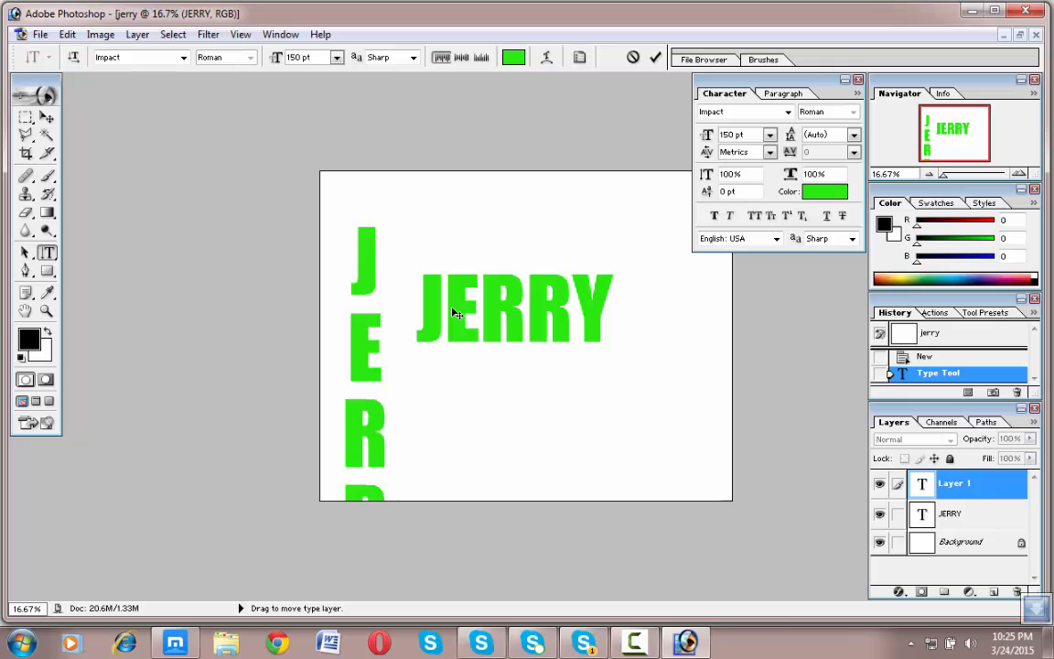
- Move the vertical text slightly up the canvas and set the size of all its letters to 48 pt
{"action": "left_click_drag", "start_coordinate": [413, 400], "coordinate": [424, 380]}
{"action": "left_click_drag", "start_coordinate": [373, 198], "coordinate": [385, 655]}
{"action": "left_click", "coordinate": [337, 56]}
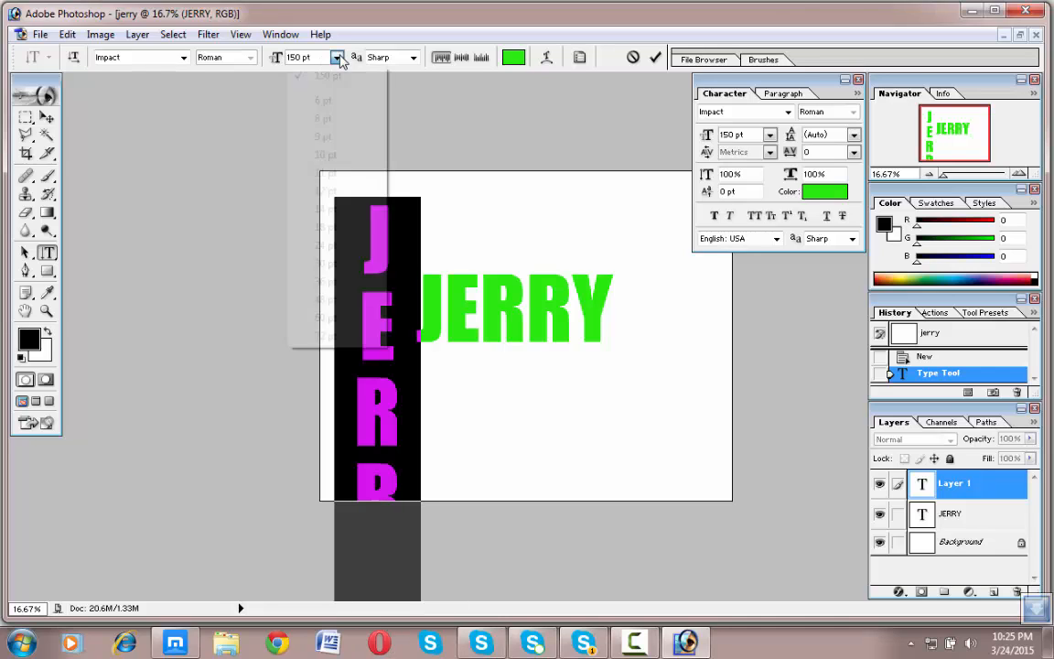
{"action": "left_click", "coordinate": [326, 300]}
{"action": "left_click", "coordinate": [381, 240]}
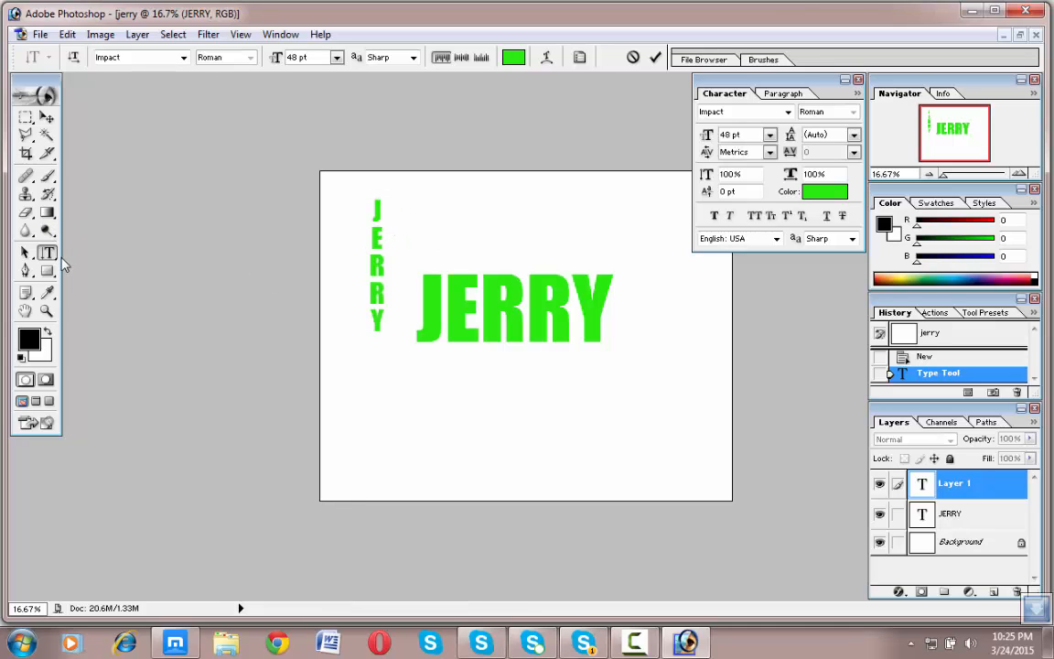
{"action": "left_click_drag", "start_coordinate": [48, 252], "coordinate": [114, 298]}
{"action": "left_click", "coordinate": [427, 241]}
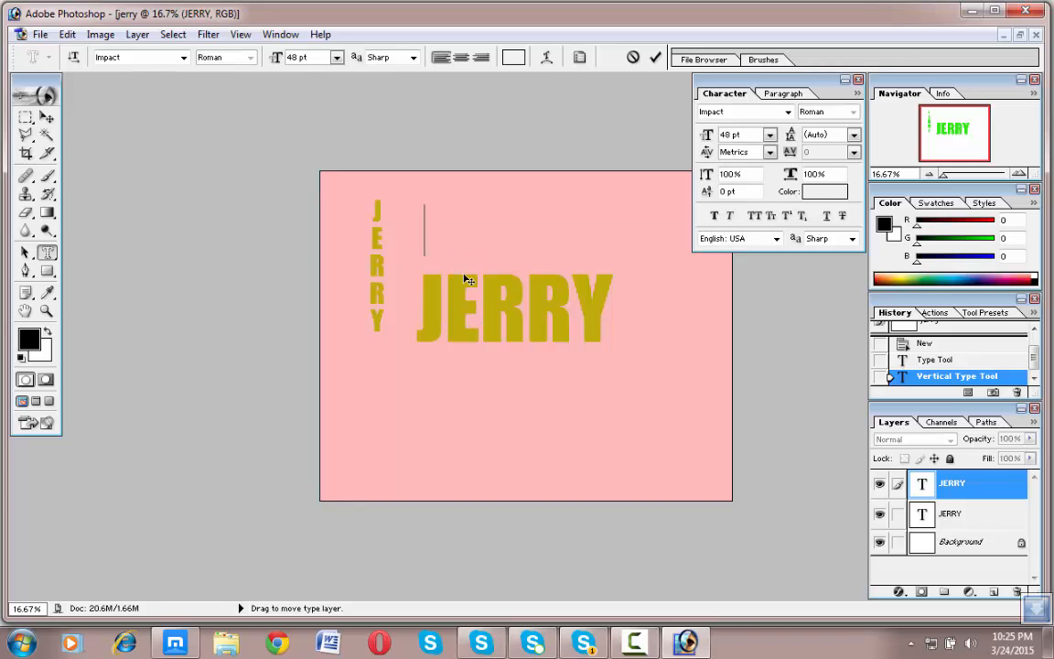
{"action": "left_click", "coordinate": [26, 117]}
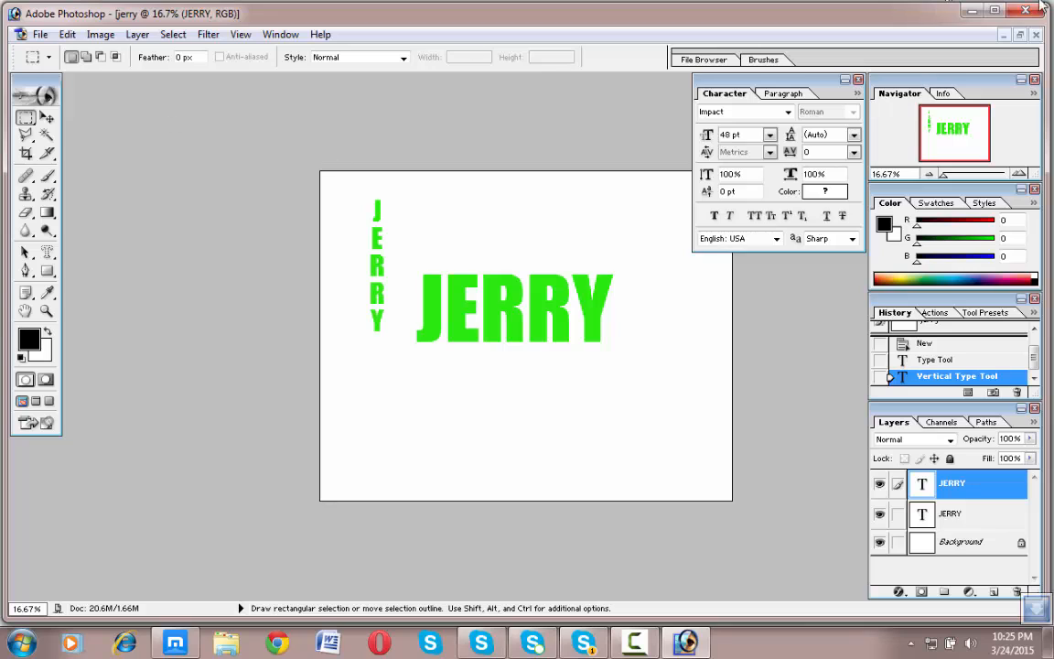
{"action": "left_click", "coordinate": [974, 13]}
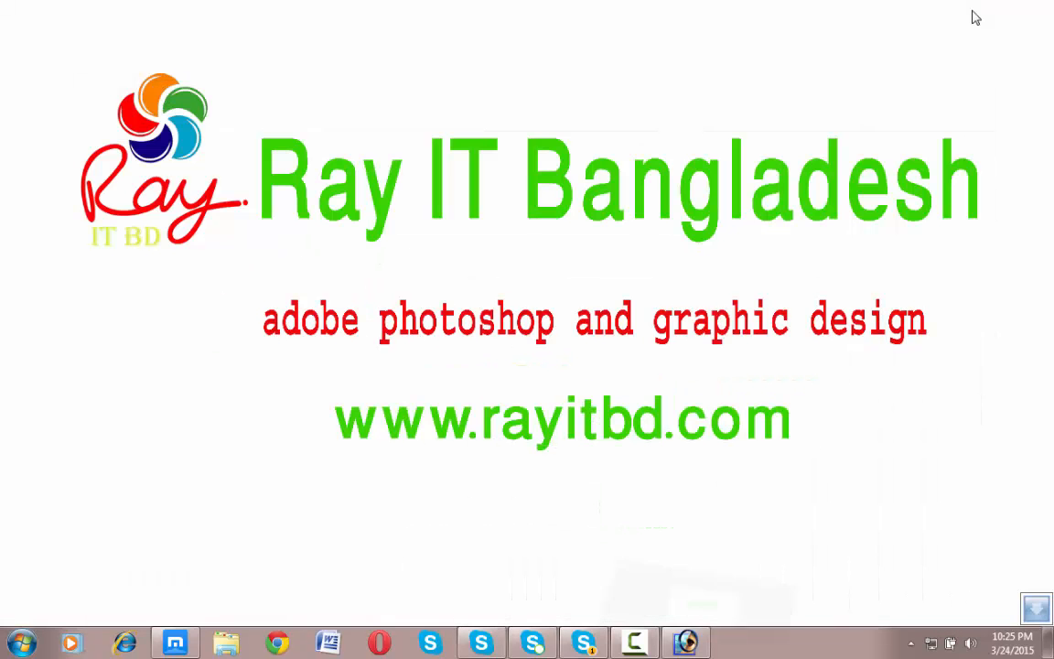
{"action": "left_click", "coordinate": [688, 638]}
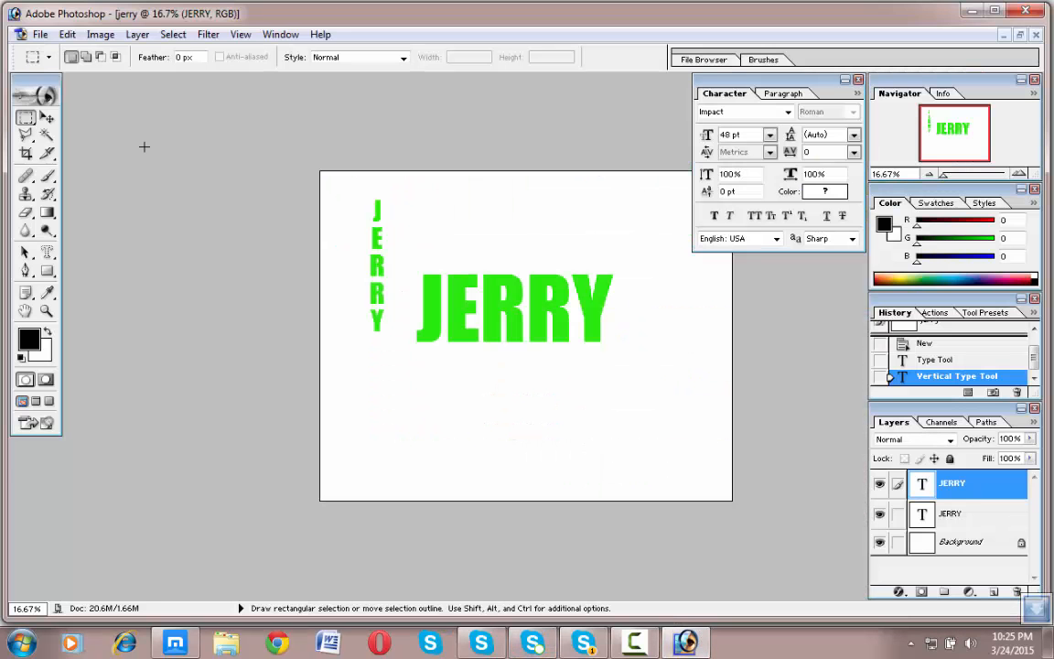
- Open the Maroon-lemon-net-velvet-wedding photo from the desktop
{"action": "left_click", "coordinate": [40, 34]}
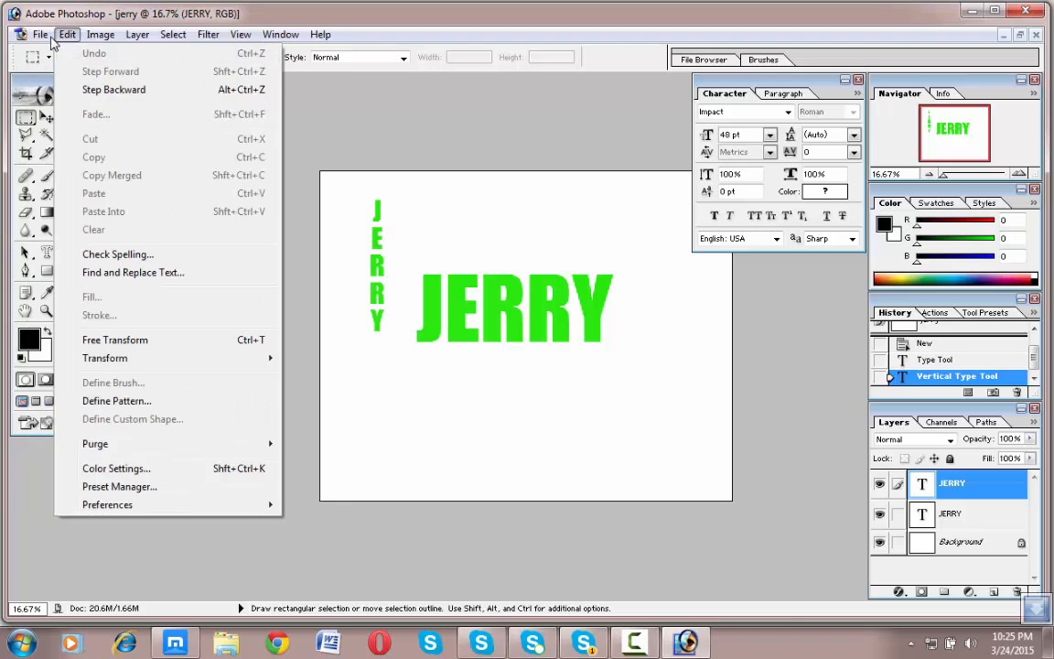
{"action": "left_click", "coordinate": [64, 71]}
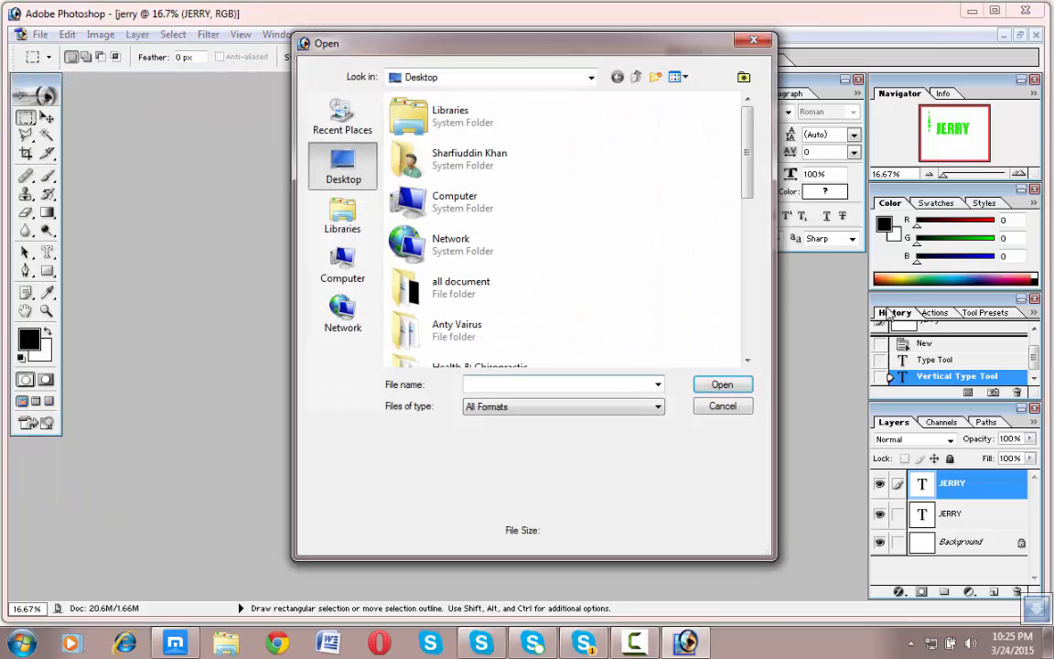
{"action": "left_click_drag", "start_coordinate": [743, 151], "coordinate": [748, 224]}
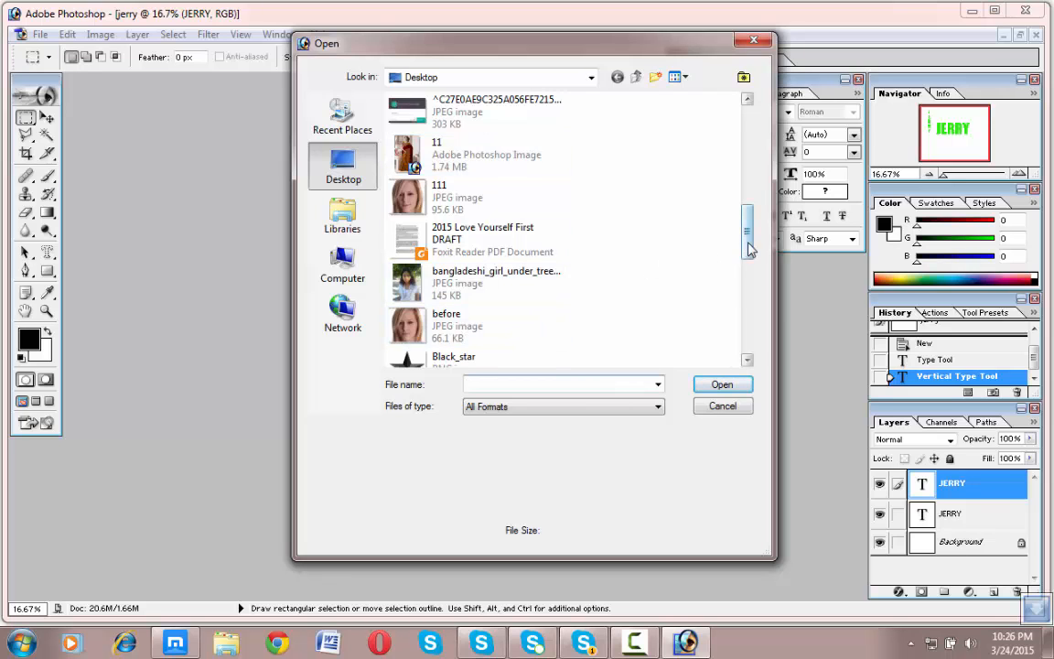
{"action": "left_click_drag", "start_coordinate": [745, 234], "coordinate": [750, 288]}
{"action": "double_click", "coordinate": [493, 266]}
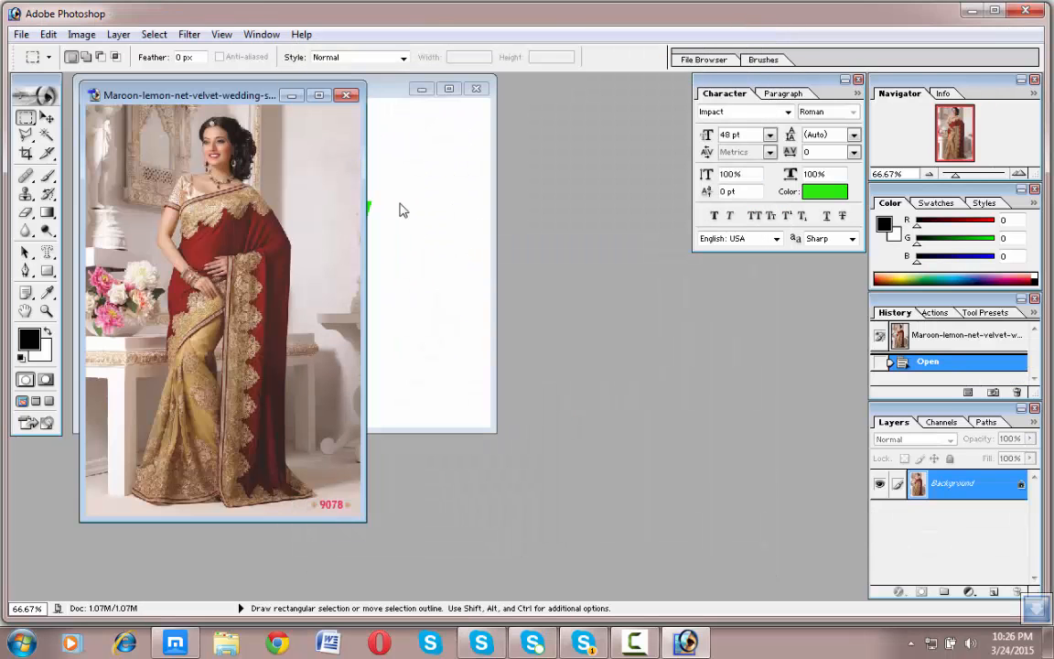
- Arrange the jerry document and the wedding photo side by side in separate windows
{"action": "left_click", "coordinate": [393, 89]}
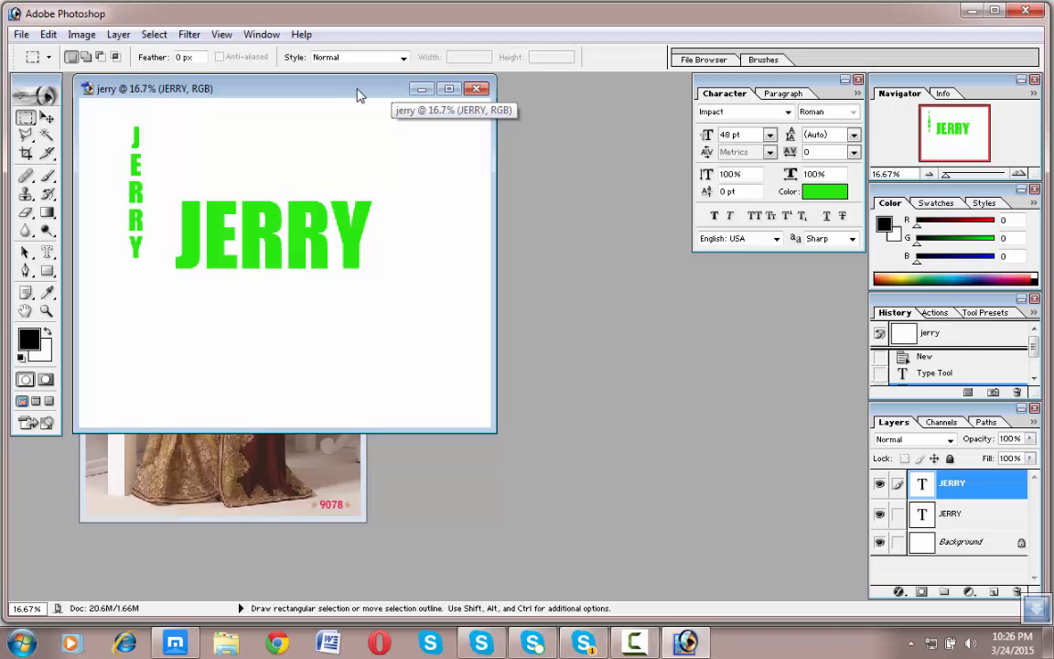
{"action": "left_click_drag", "start_coordinate": [359, 90], "coordinate": [727, 181]}
{"action": "left_click", "coordinate": [203, 94]}
{"action": "left_click_drag", "start_coordinate": [203, 94], "coordinate": [288, 119]}
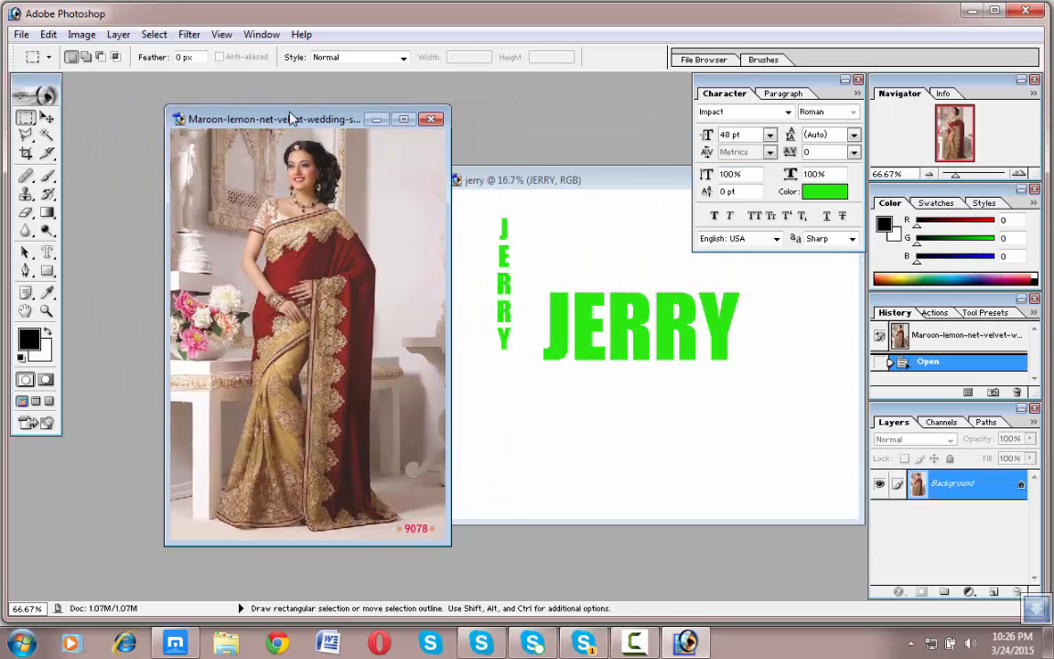
{"action": "left_click", "coordinate": [630, 194]}
{"action": "left_click_drag", "start_coordinate": [631, 193], "coordinate": [645, 178]}
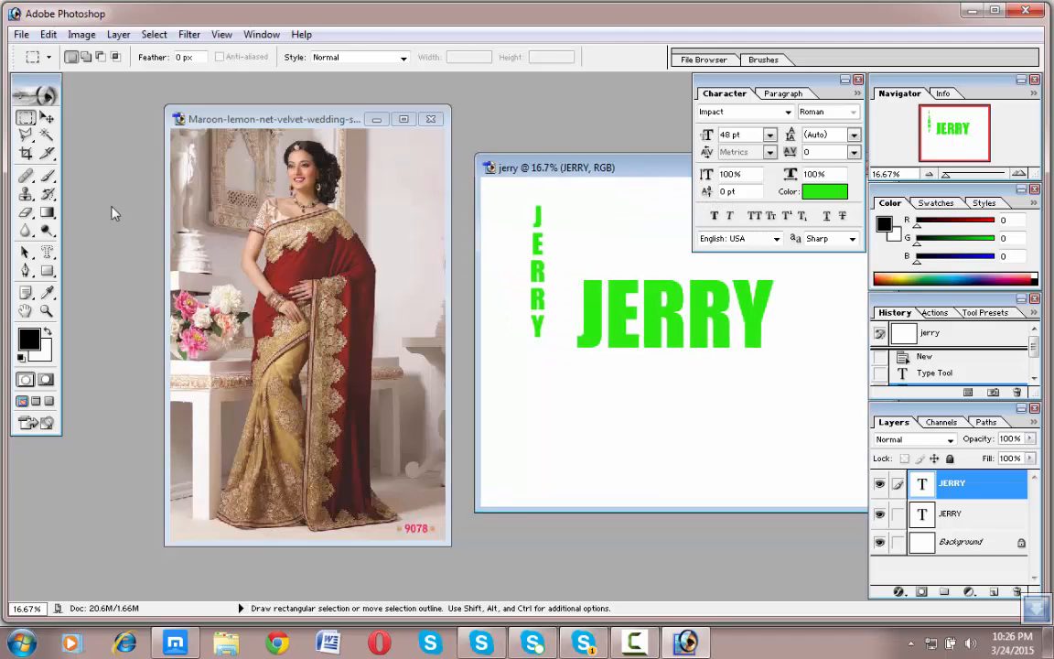
- Add a first name with an initial capital as vertical text over the background beside the woman in the wedding photo
{"action": "left_click", "coordinate": [50, 254]}
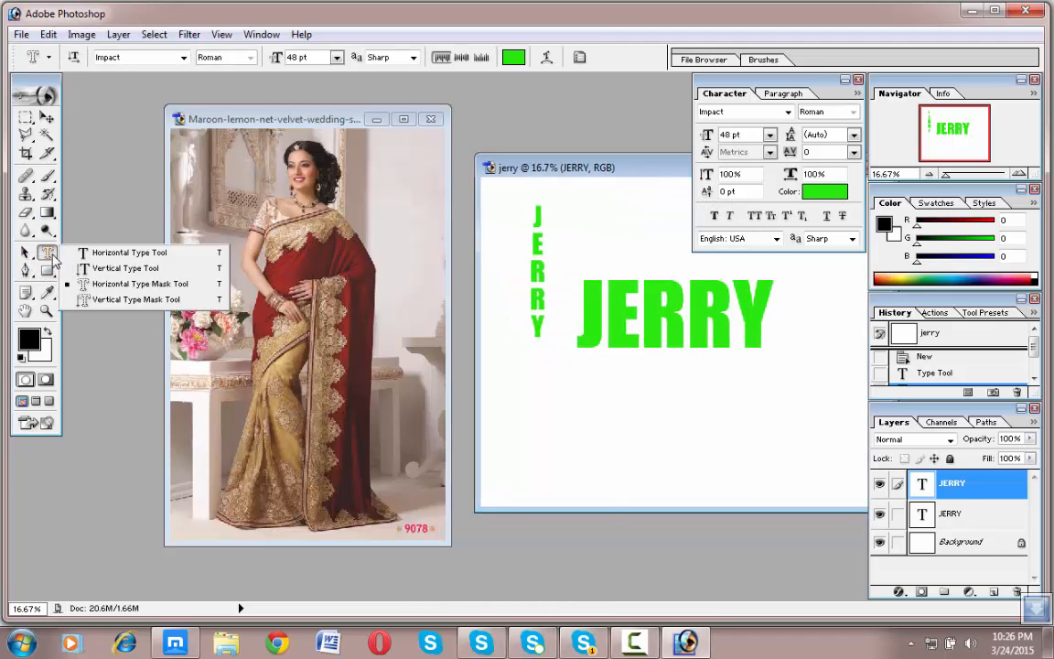
{"action": "left_click", "coordinate": [101, 269]}
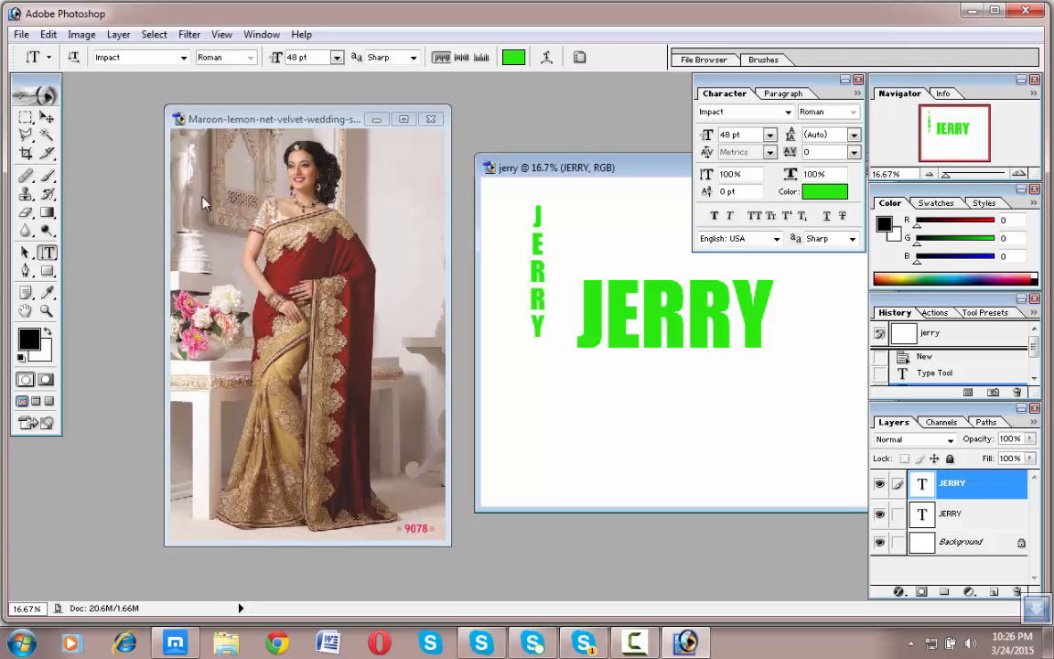
{"action": "left_click", "coordinate": [205, 203]}
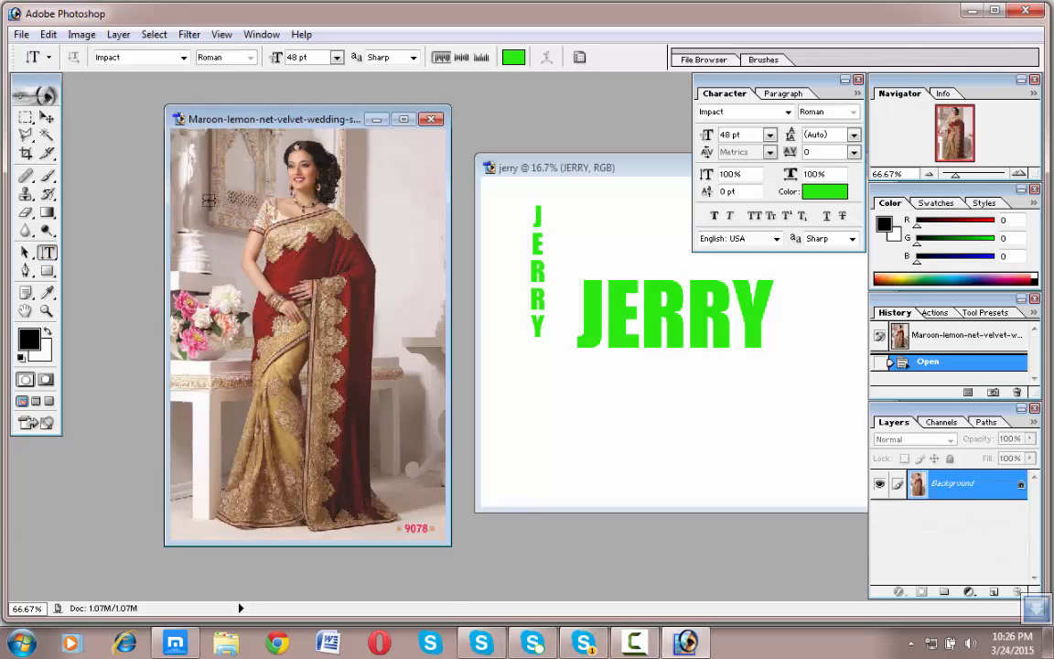
{"action": "left_click", "coordinate": [209, 200]}
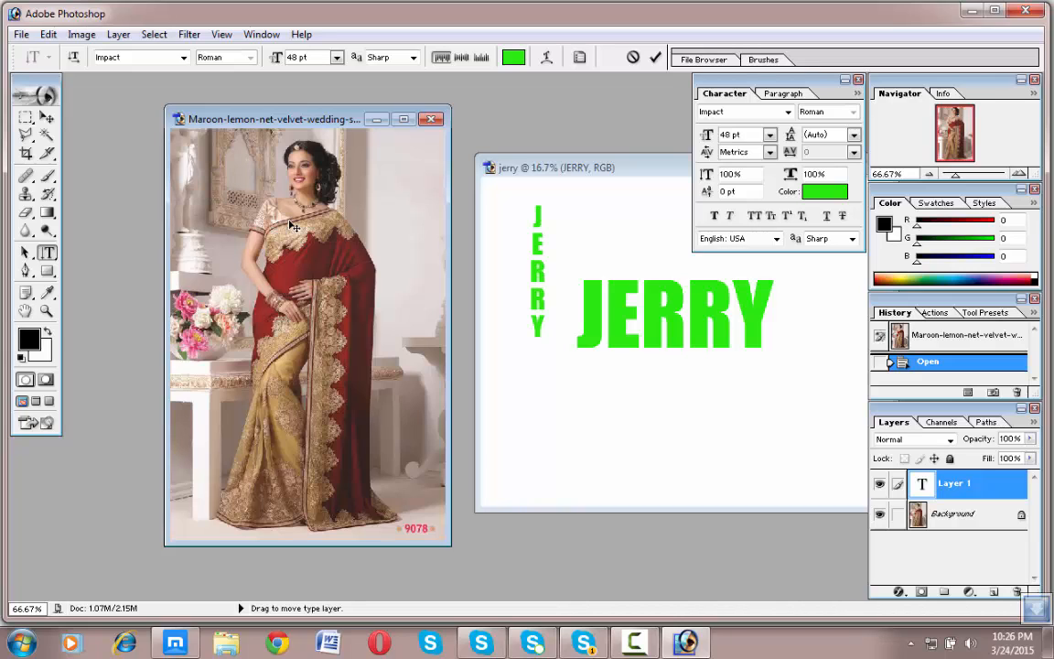
{"action": "type", "text": "Rat"}
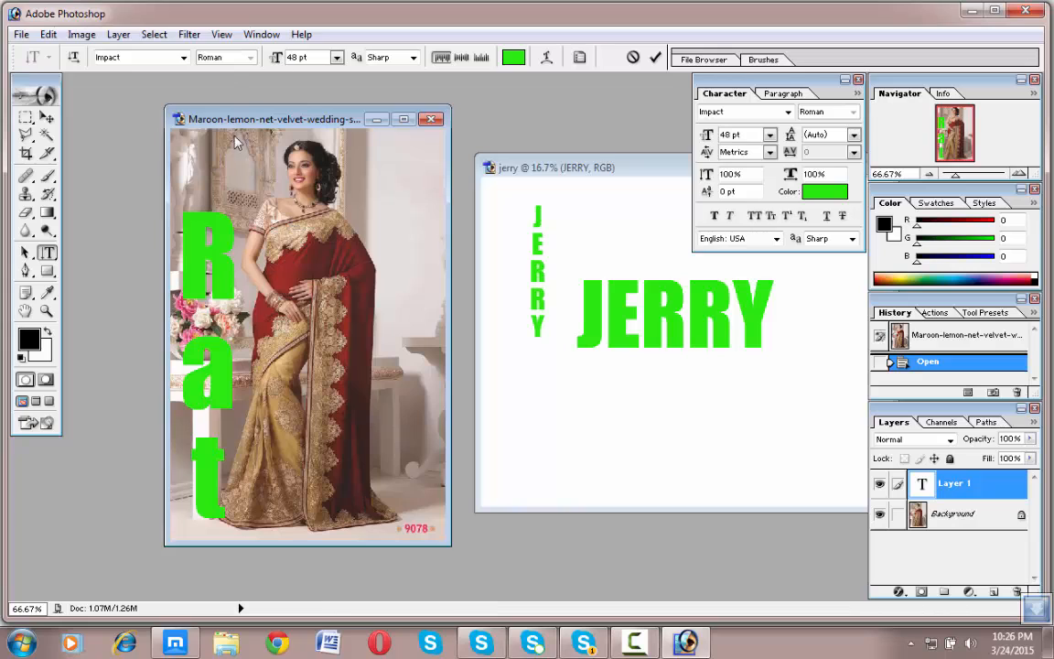
- Set the size of the first four letters of the vertical text on the photo to 30 pt
{"action": "left_click_drag", "start_coordinate": [188, 181], "coordinate": [208, 516]}
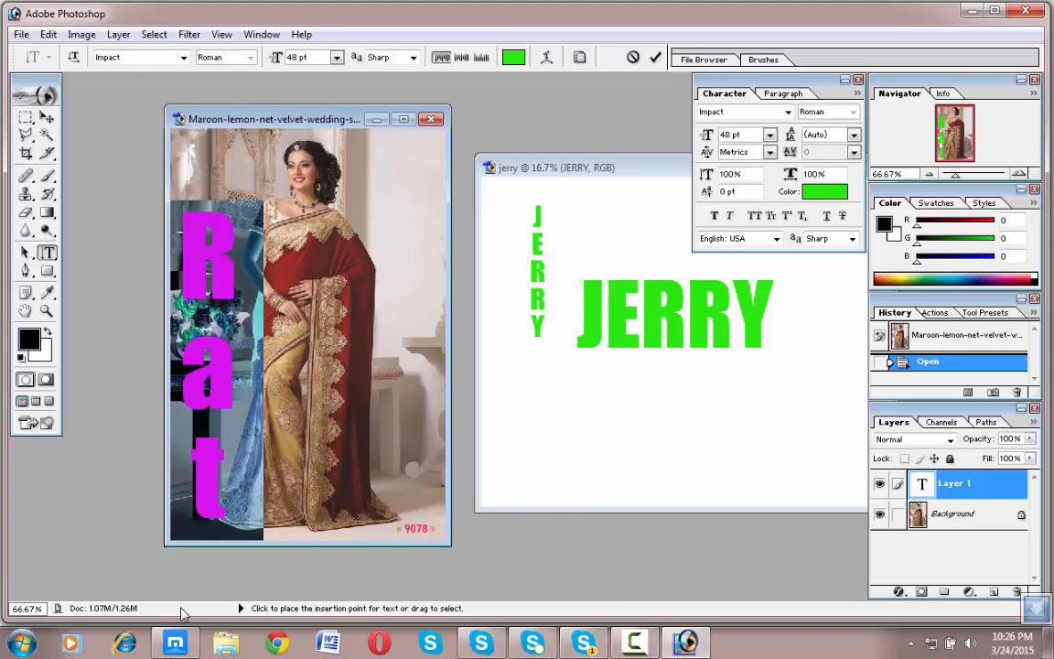
{"action": "left_click", "coordinate": [184, 58]}
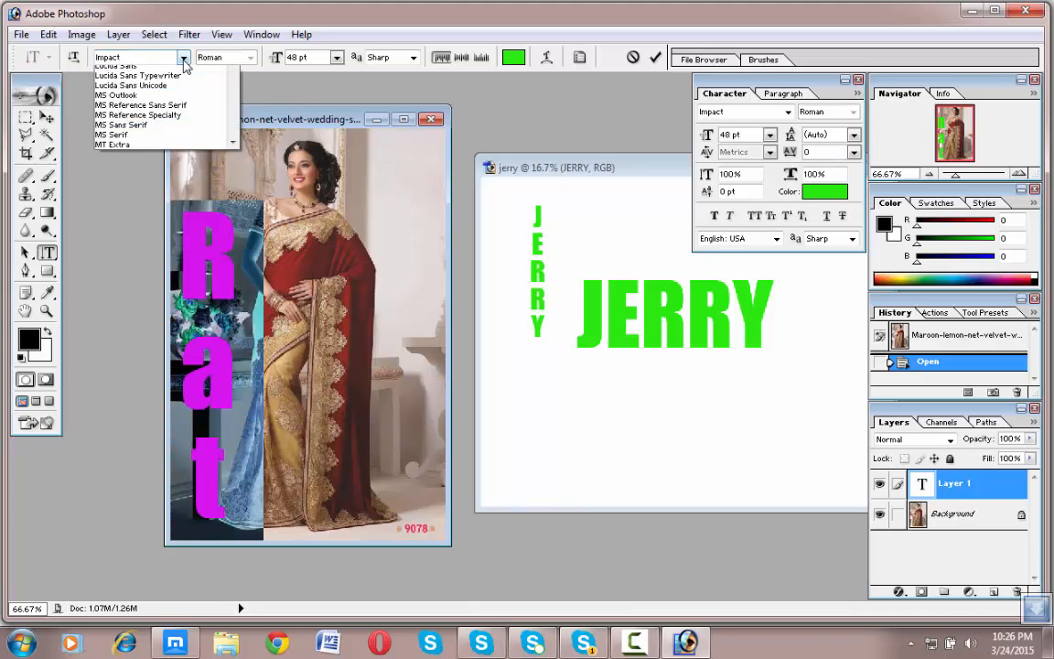
{"action": "left_click", "coordinate": [185, 61]}
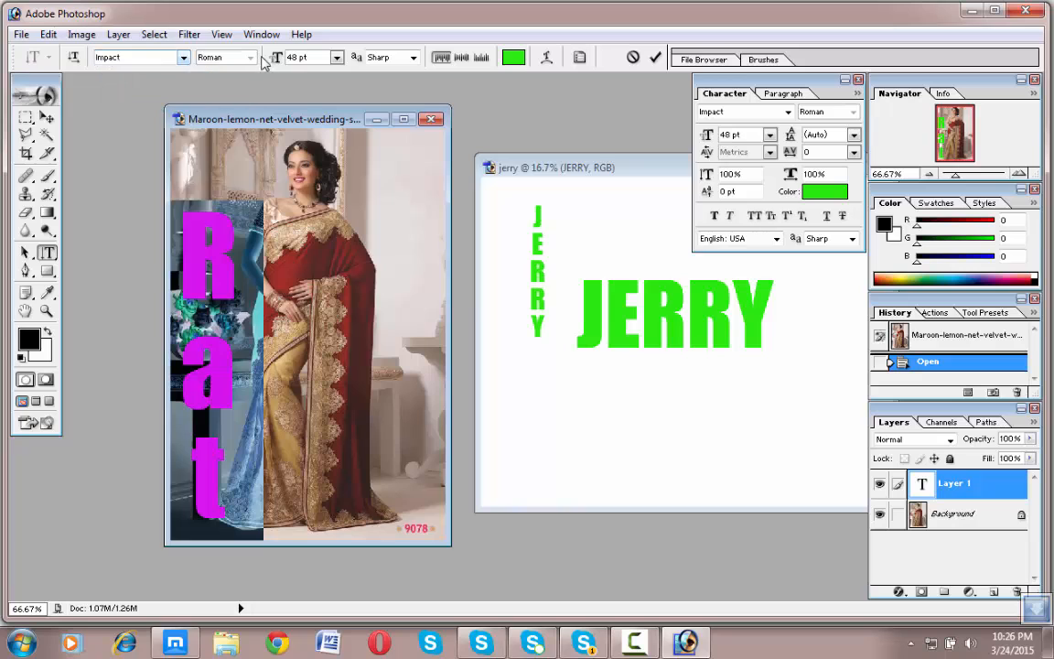
{"action": "left_click", "coordinate": [336, 58]}
{"action": "left_click", "coordinate": [338, 267]}
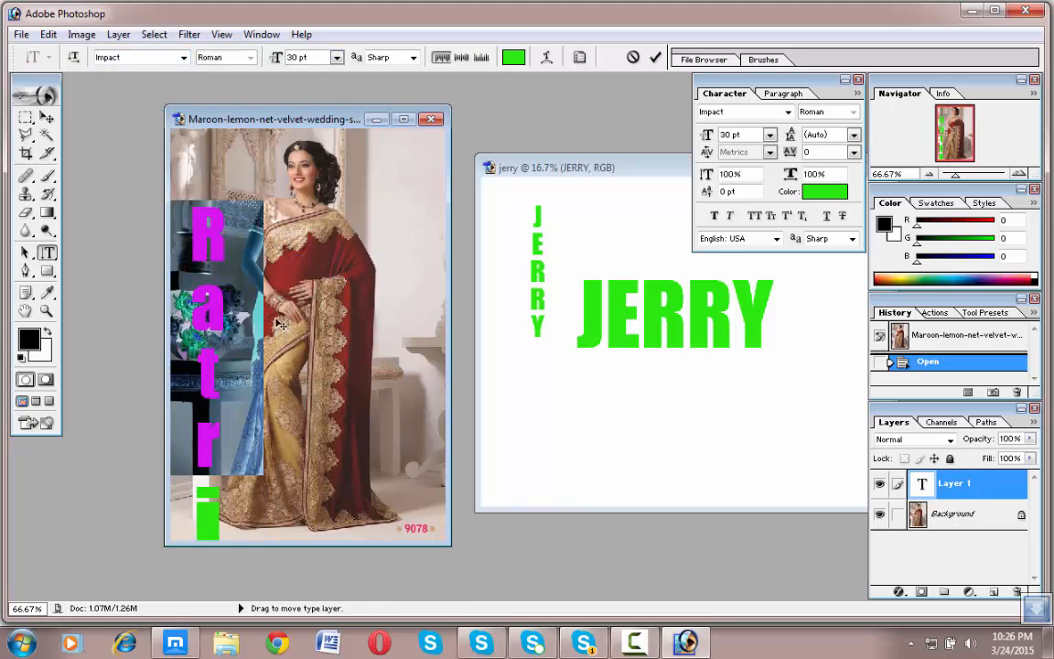
- Move the vertical name up on the wedding photo and set the size of all its letters to 24 pt
{"action": "left_click", "coordinate": [46, 117]}
{"action": "left_click_drag", "start_coordinate": [279, 297], "coordinate": [280, 234]}
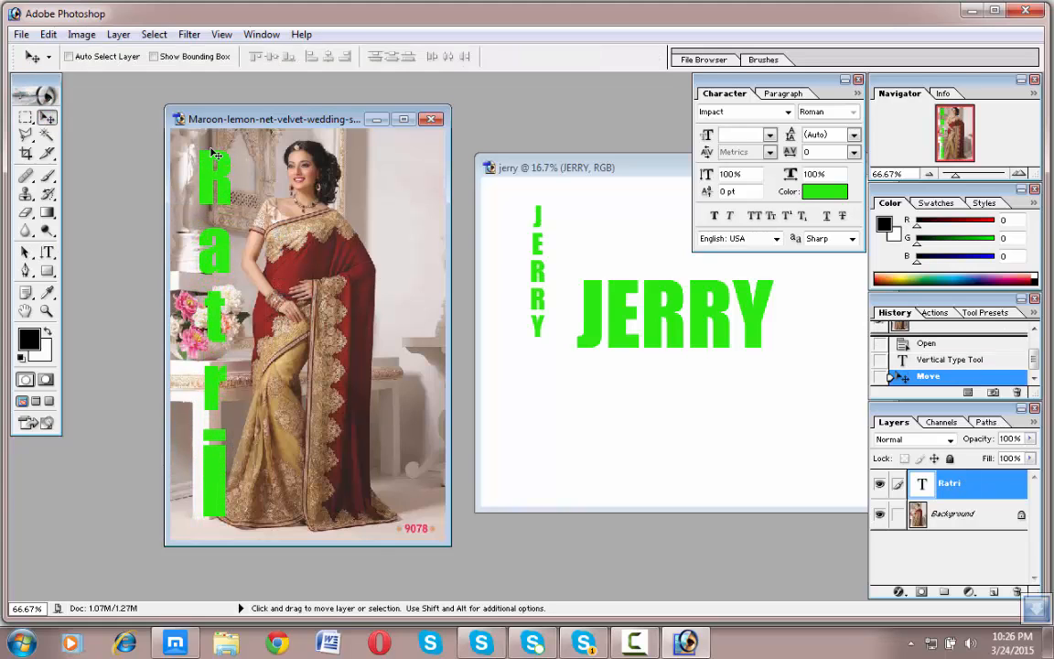
{"action": "left_click", "coordinate": [48, 252]}
{"action": "left_click_drag", "start_coordinate": [193, 130], "coordinate": [212, 507]}
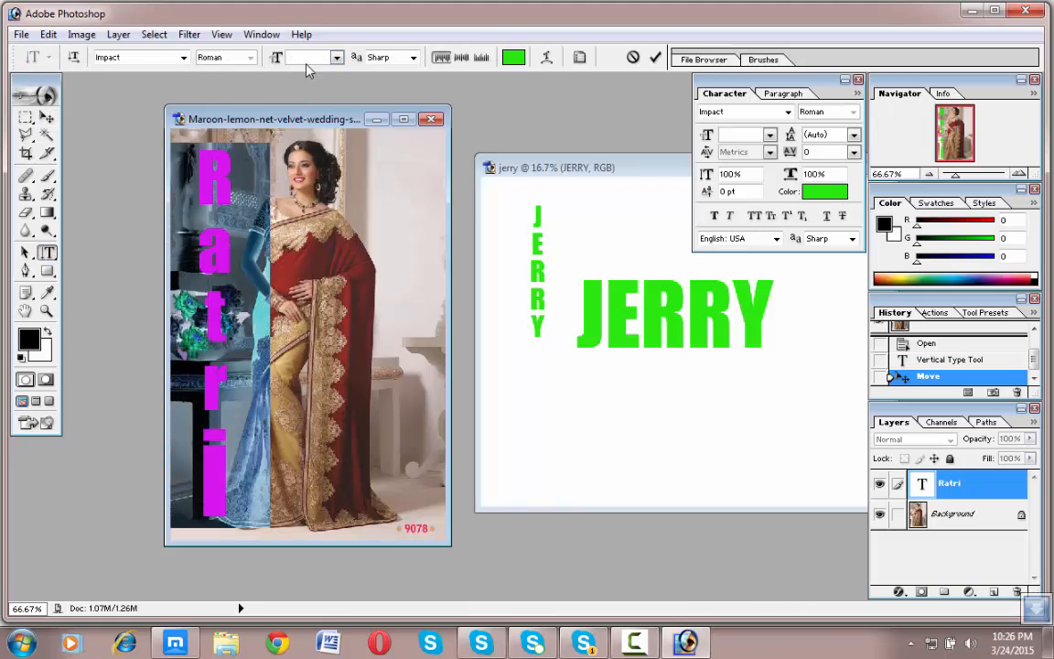
{"action": "left_click", "coordinate": [337, 62]}
{"action": "left_click", "coordinate": [344, 286]}
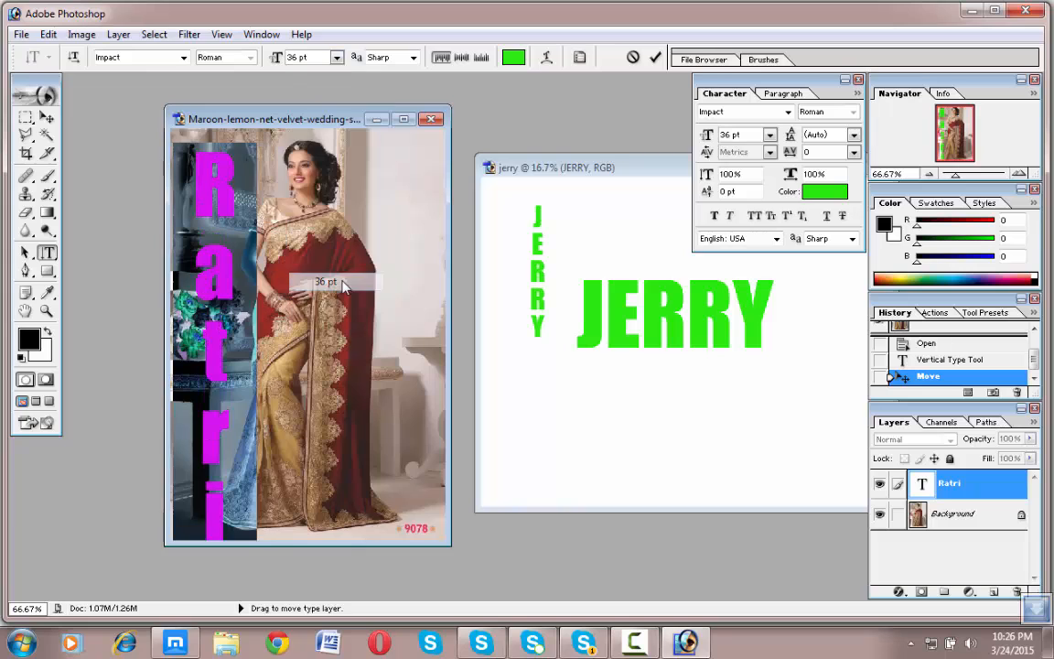
{"action": "left_click", "coordinate": [336, 57]}
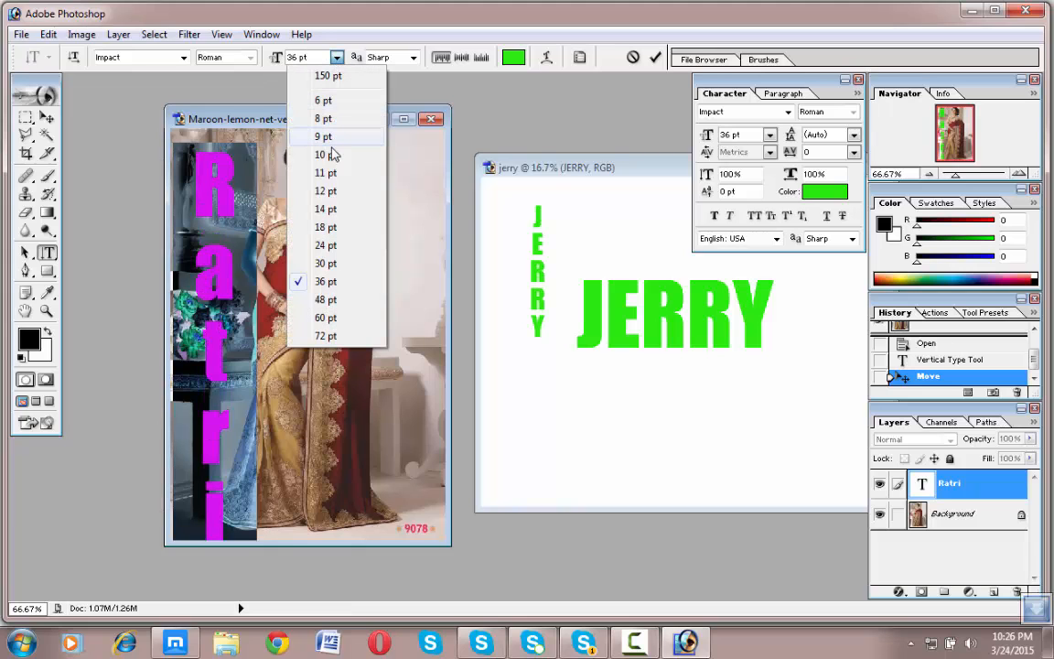
{"action": "left_click", "coordinate": [327, 245]}
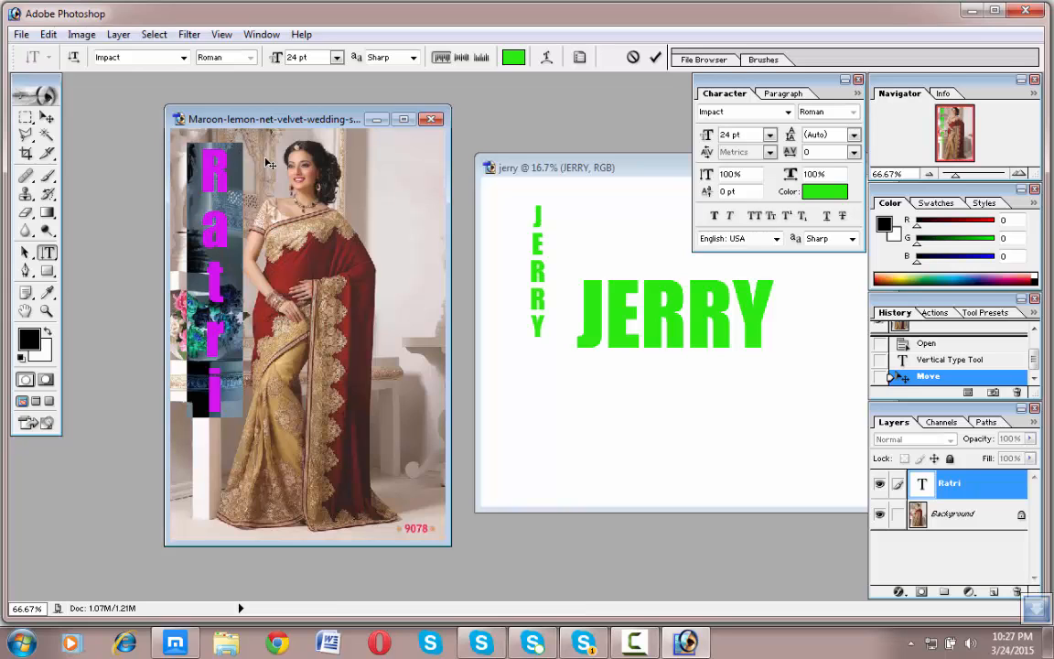
- Reposition the vertical name lower over the background beside the woman and shift the photo window slightly up and to the left
{"action": "left_click_drag", "start_coordinate": [243, 144], "coordinate": [263, 212]}
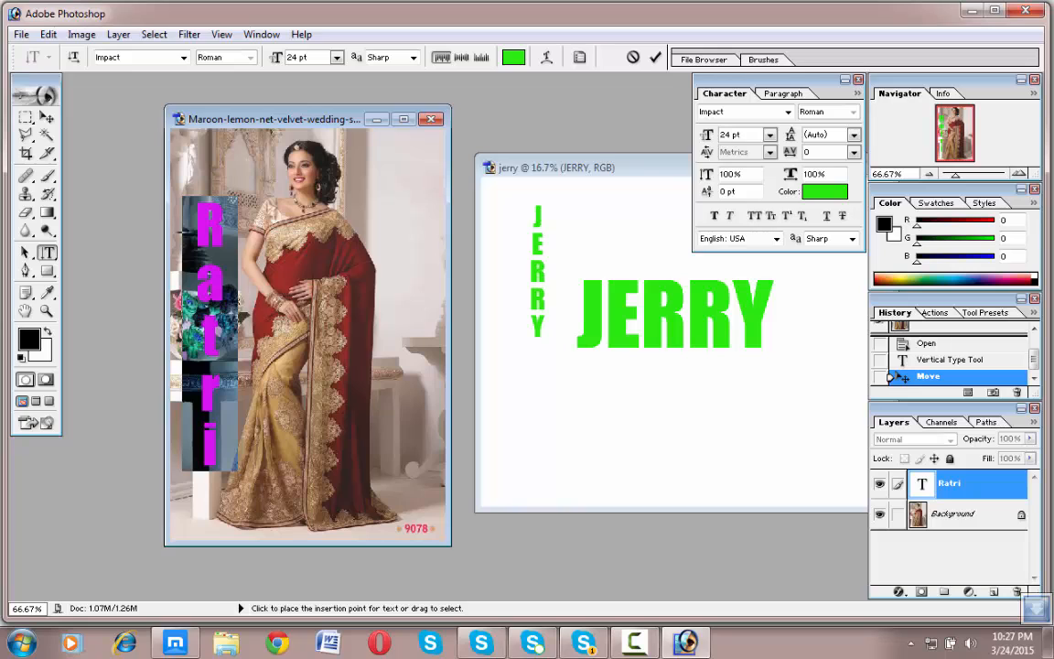
{"action": "left_click", "coordinate": [233, 310]}
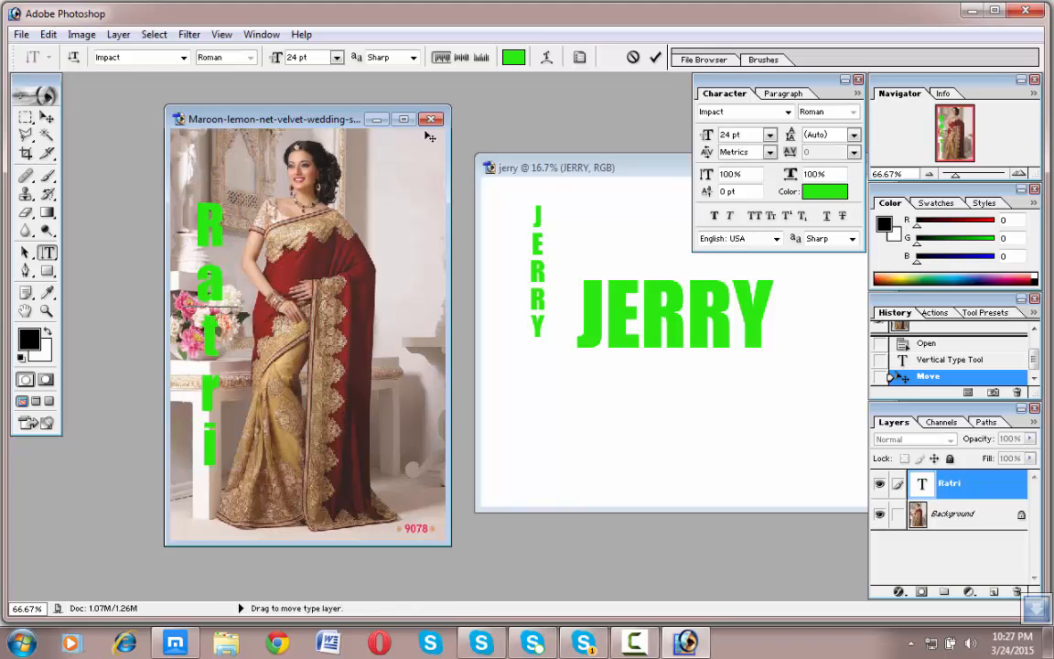
{"action": "left_click_drag", "start_coordinate": [343, 123], "coordinate": [326, 106]}
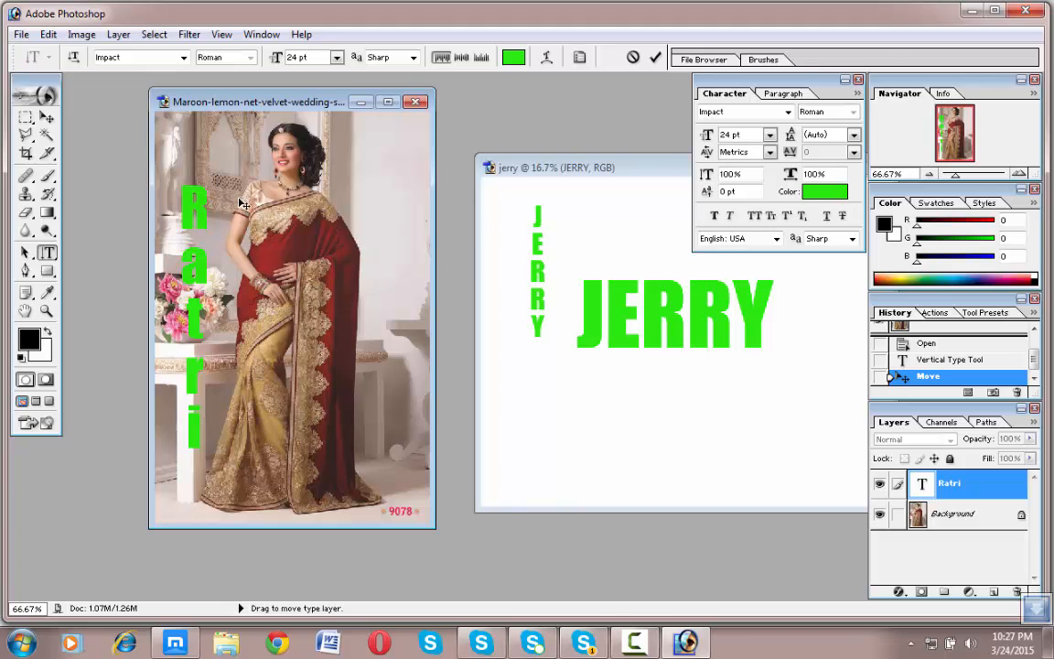
{"action": "left_click_drag", "start_coordinate": [222, 189], "coordinate": [227, 181]}
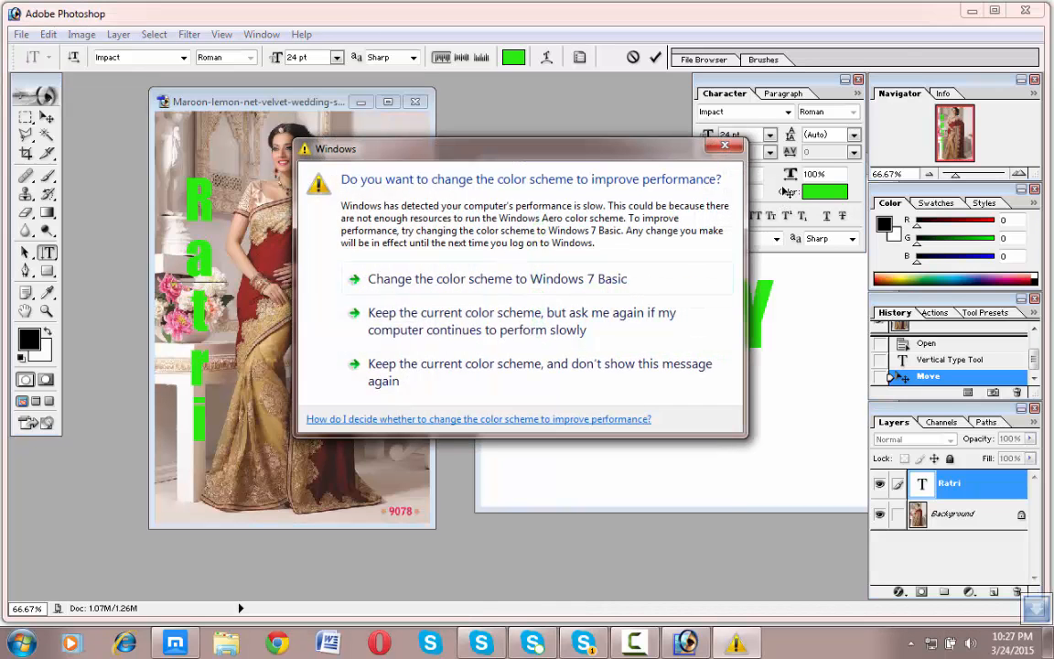
- Dismiss the Windows color scheme prompt without choosing an option and move the wedding photo window slightly higher
{"action": "left_click", "coordinate": [722, 148]}
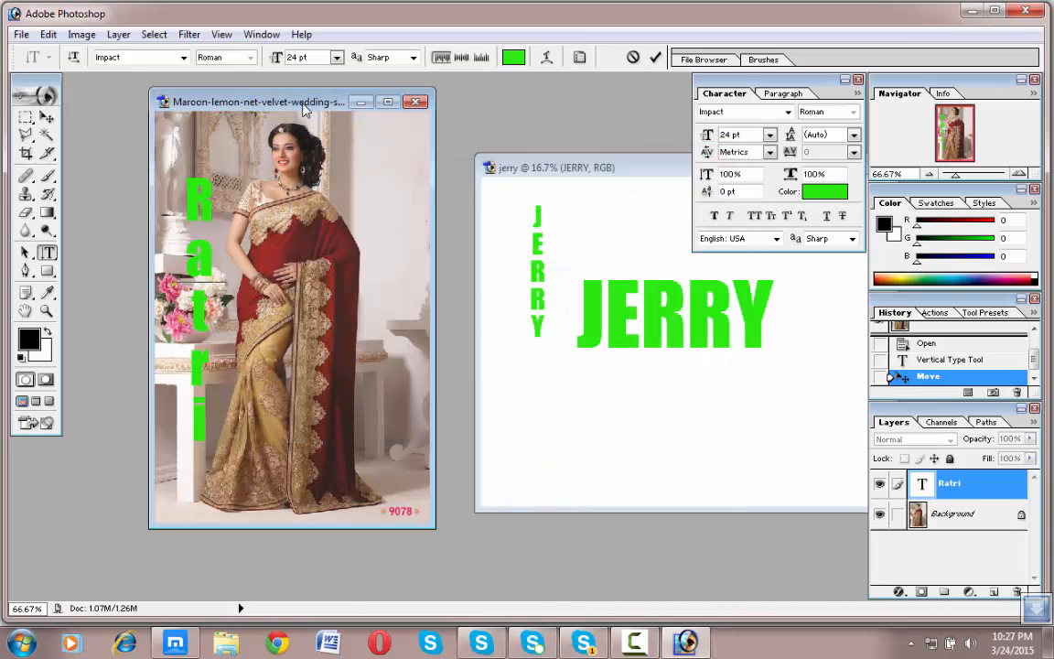
{"action": "left_click_drag", "start_coordinate": [303, 104], "coordinate": [304, 91]}
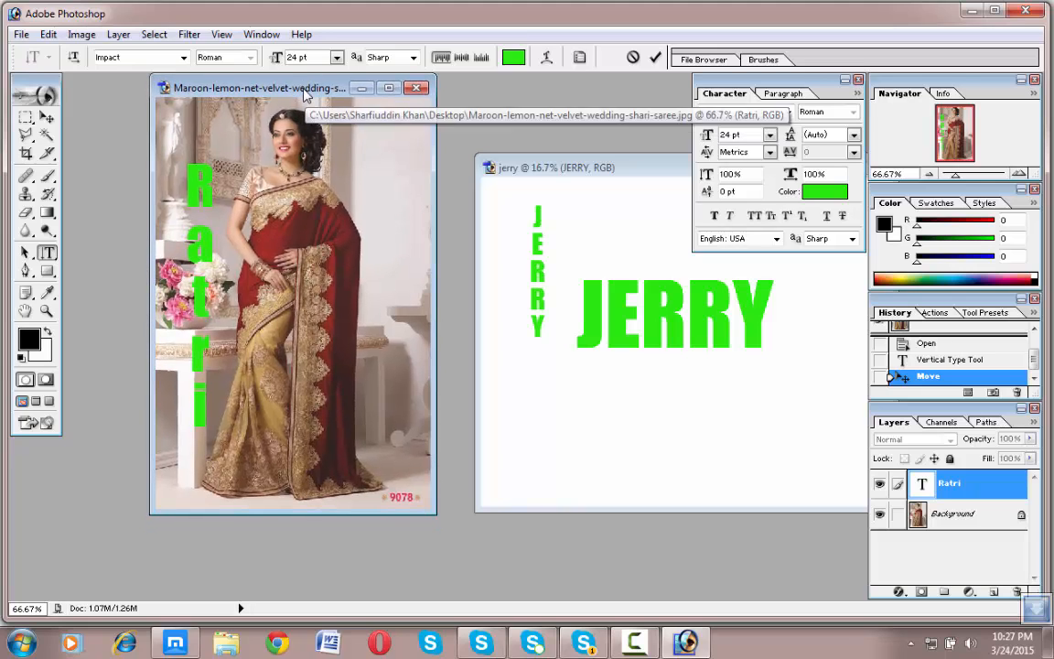